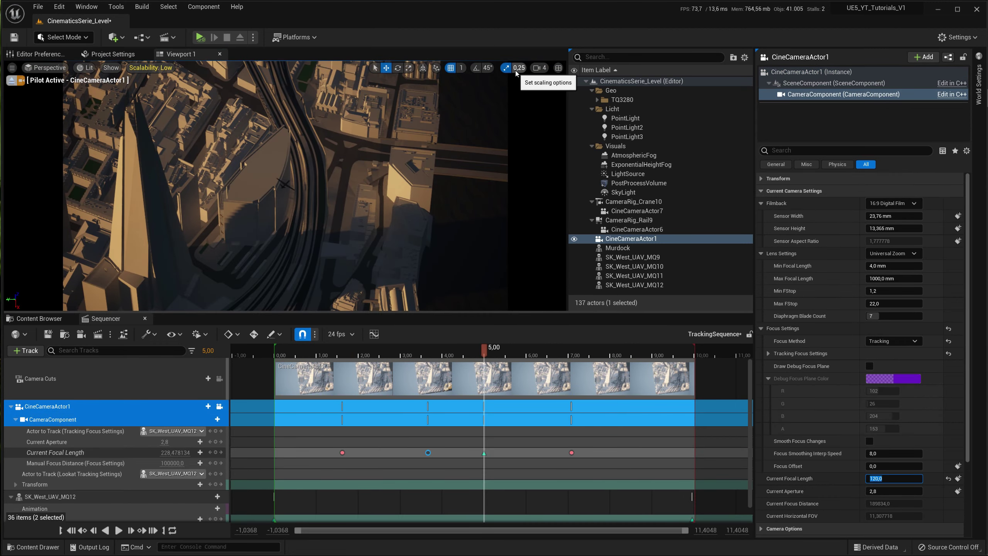
- Key Current Focal Length 120 at 5 seconds with Auto interpolation, then play back the zoom
click(959, 479)
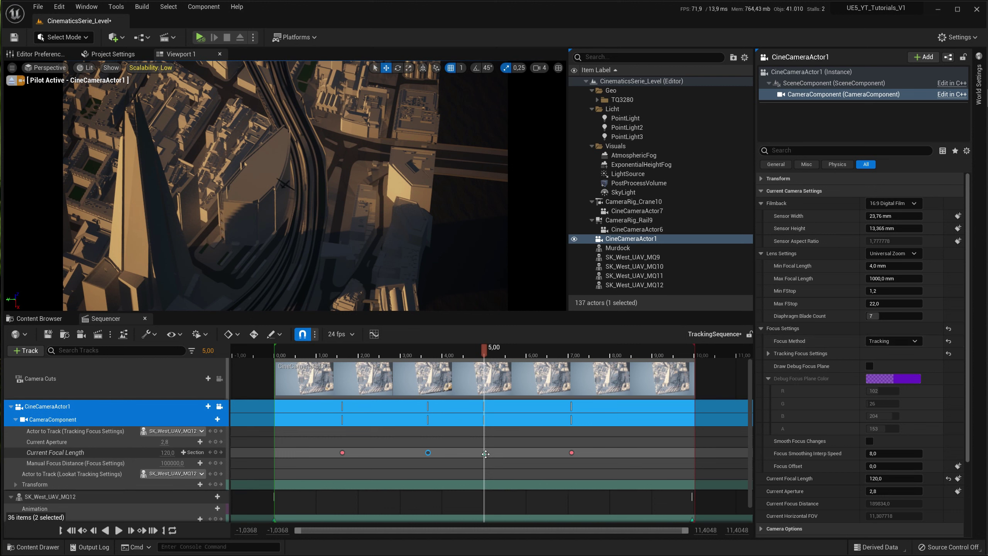
right_click(485, 454)
click(505, 353)
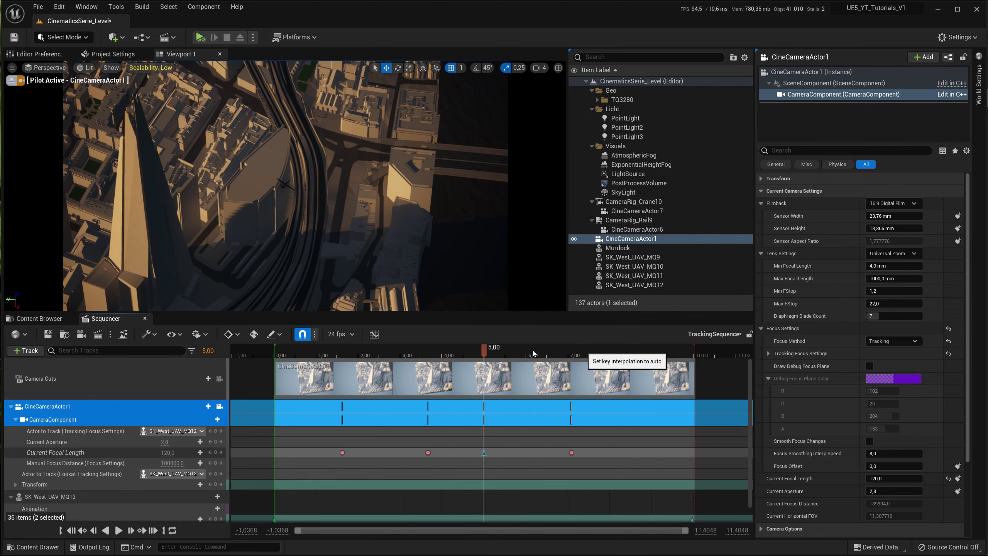
click(118, 530)
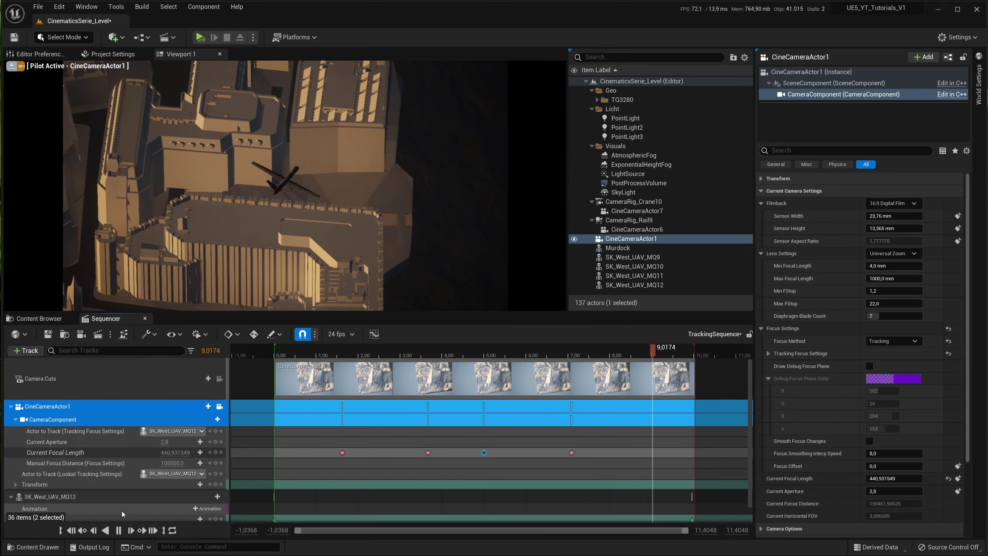
click(119, 531)
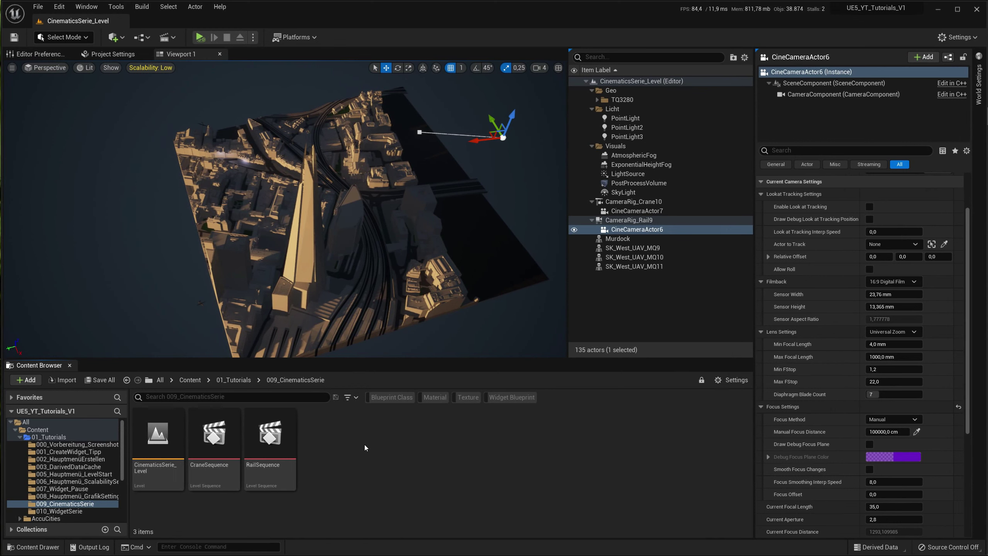
- Create a Level Sequence named TrackingSequence in 009_CinematicsSerie and open it in Sequencer
right_click(364, 445)
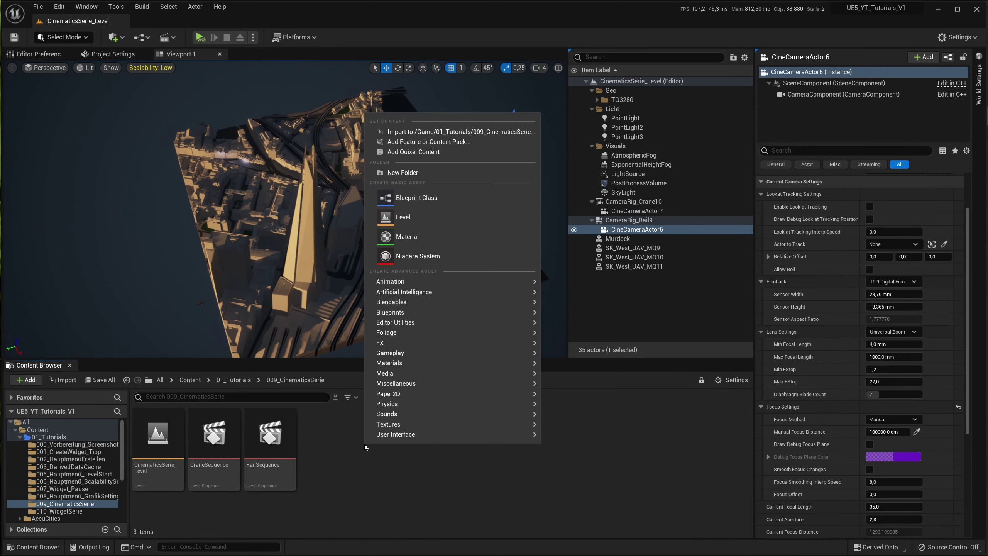
mouse_move(447, 283)
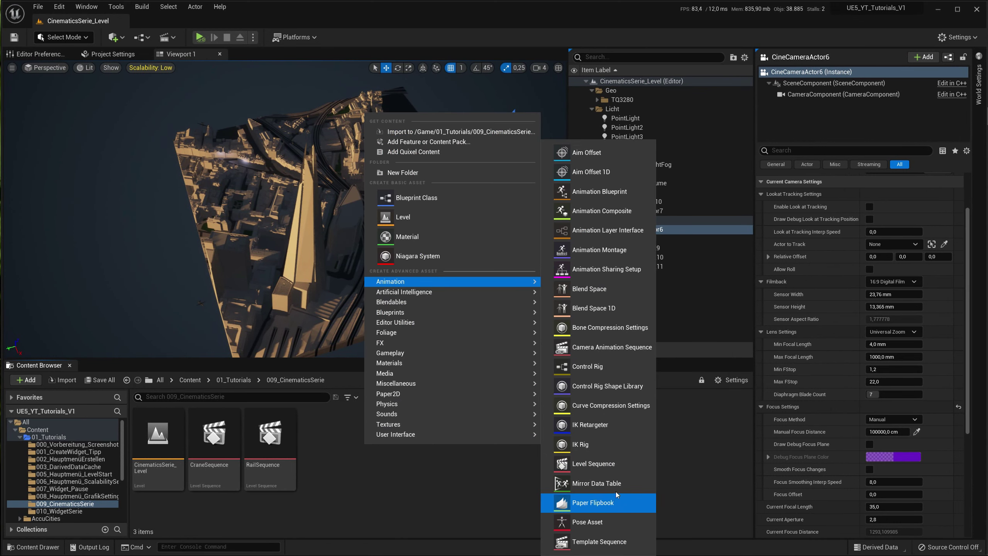
click(618, 465)
text(TrackingSequer)
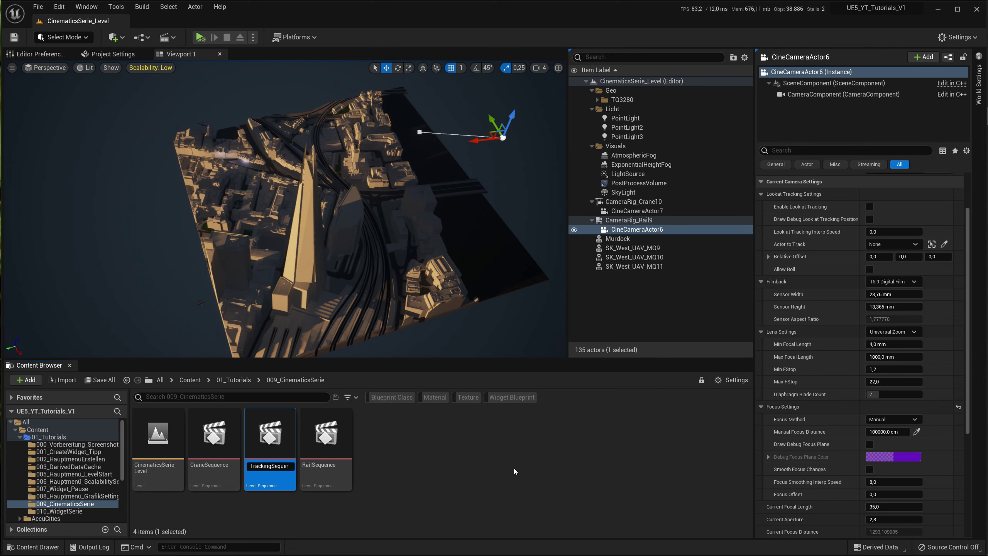
key(Return)
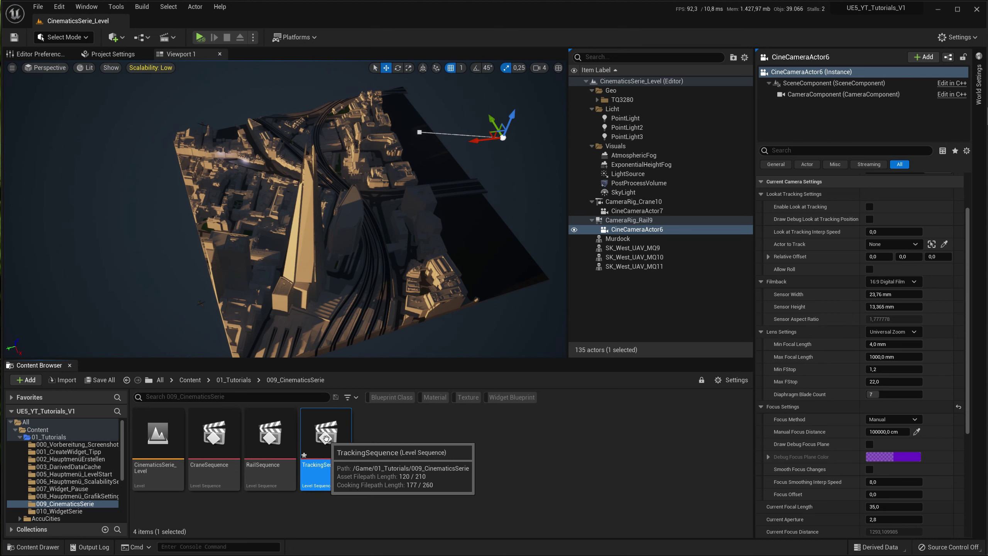
double_click(325, 438)
click(339, 380)
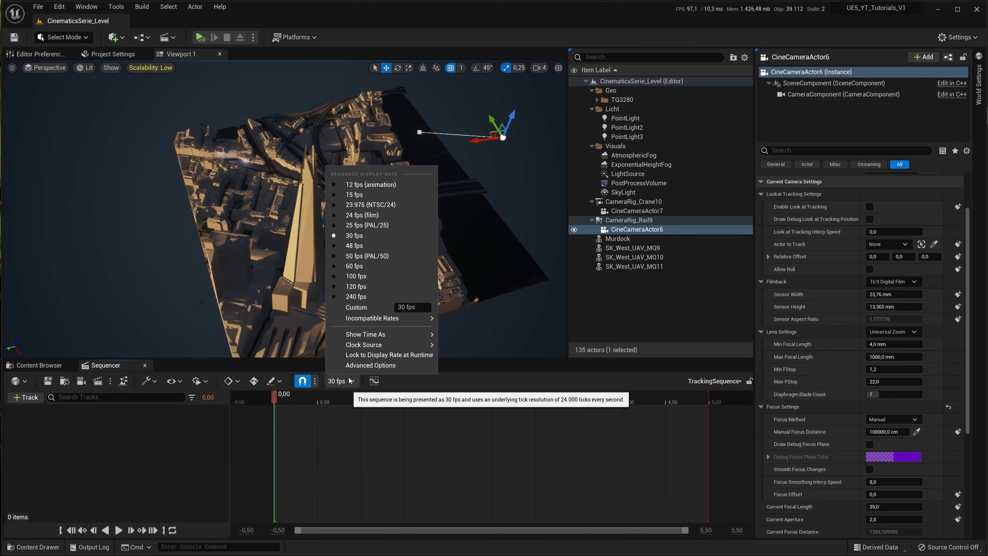
- Set TrackingSequence to 24 fps and select the drone SK_West_UAV_MQ9
click(375, 215)
click(337, 451)
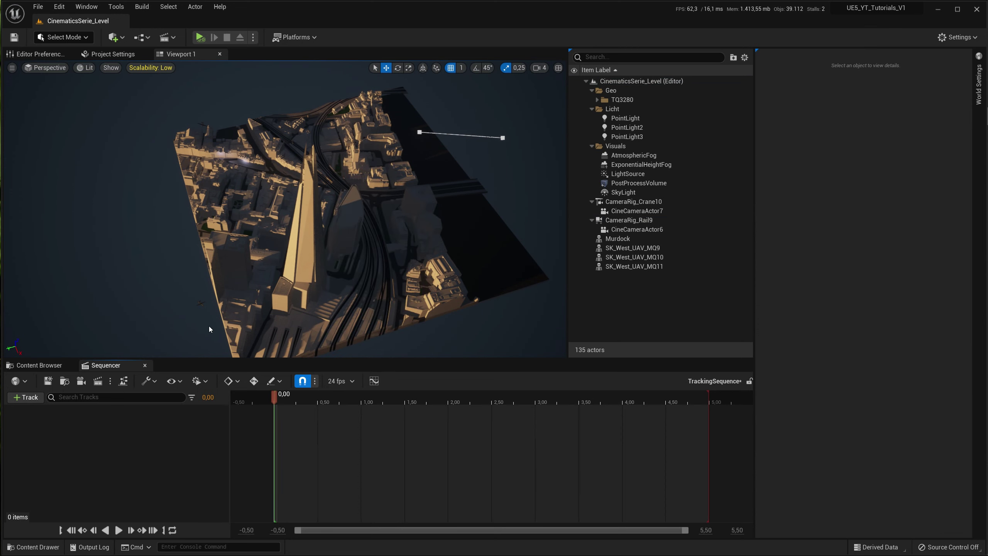
click(199, 302)
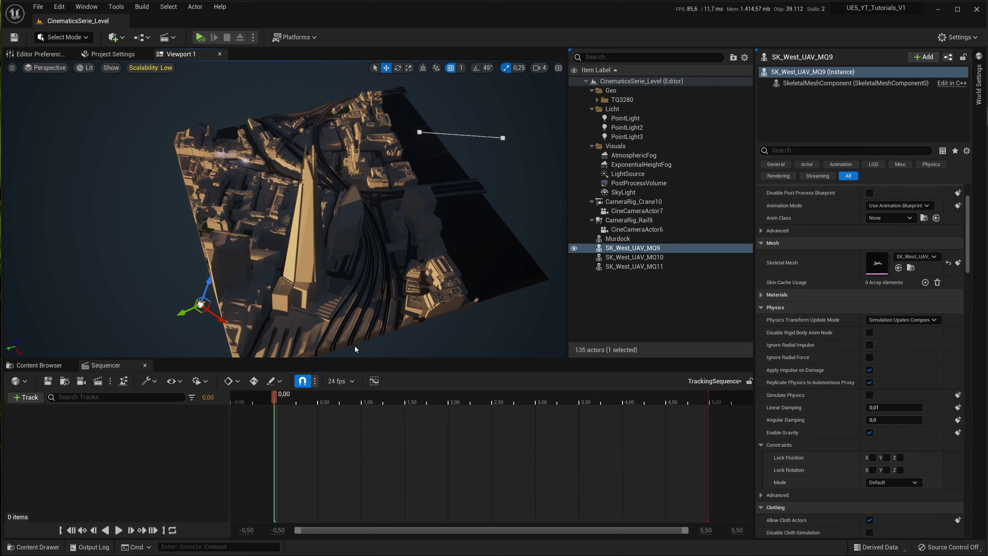
- Duplicate the drone as SK_West_UAV_MQ12 and reset its rotation to zero
right_click(640, 248)
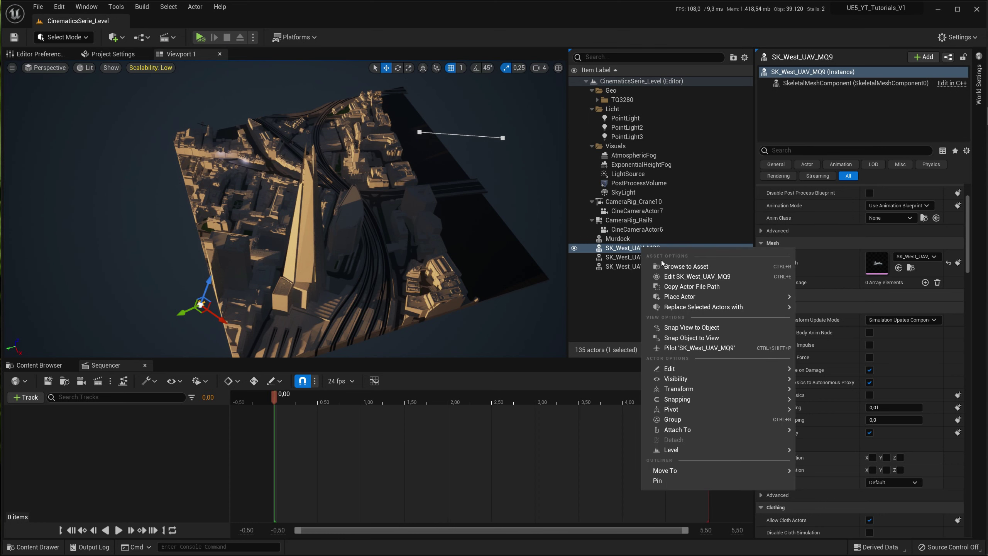
mouse_move(771, 368)
click(861, 403)
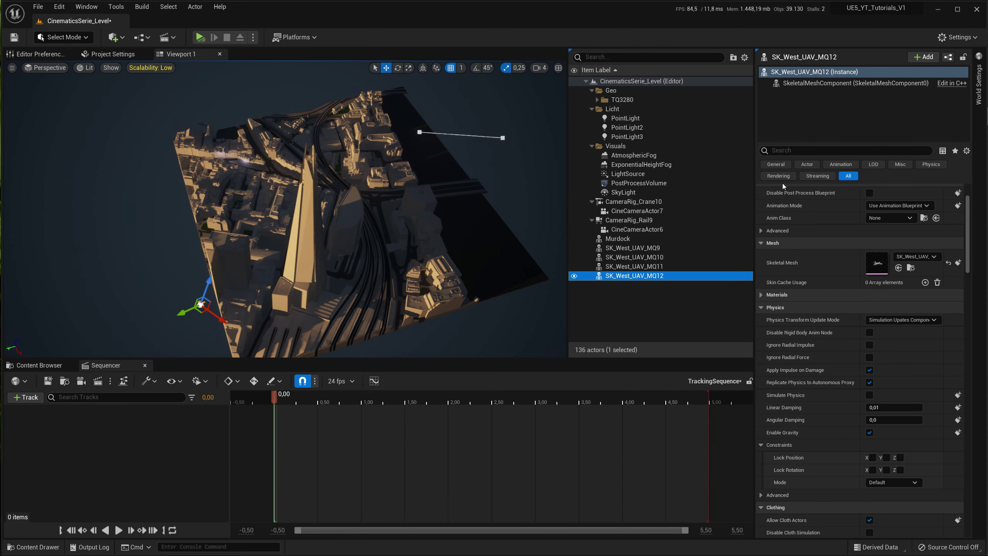
scroll(783, 183, up, 2)
click(947, 216)
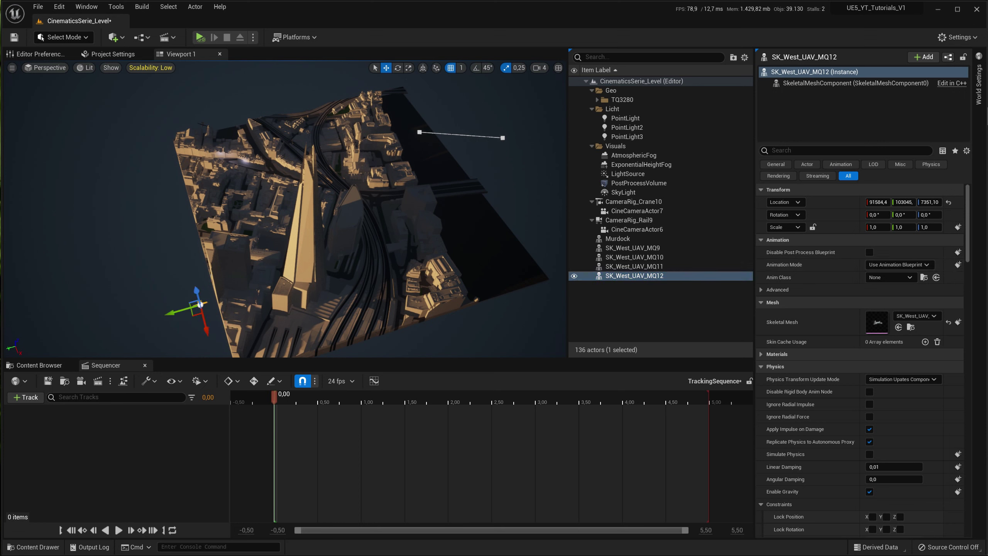
- Add SK_West_UAV_MQ12 to TrackingSequence as an actor track
click(31, 400)
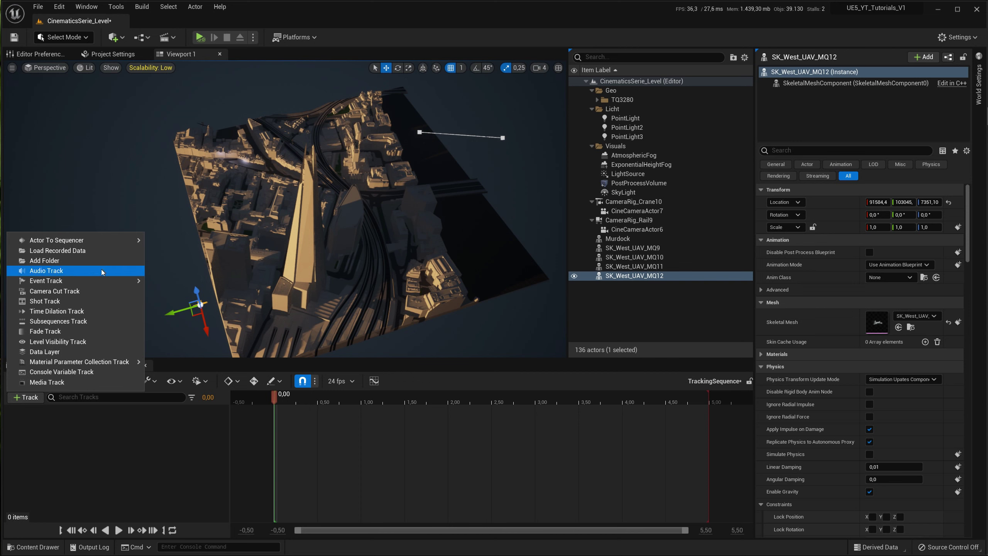
mouse_move(102, 242)
click(190, 244)
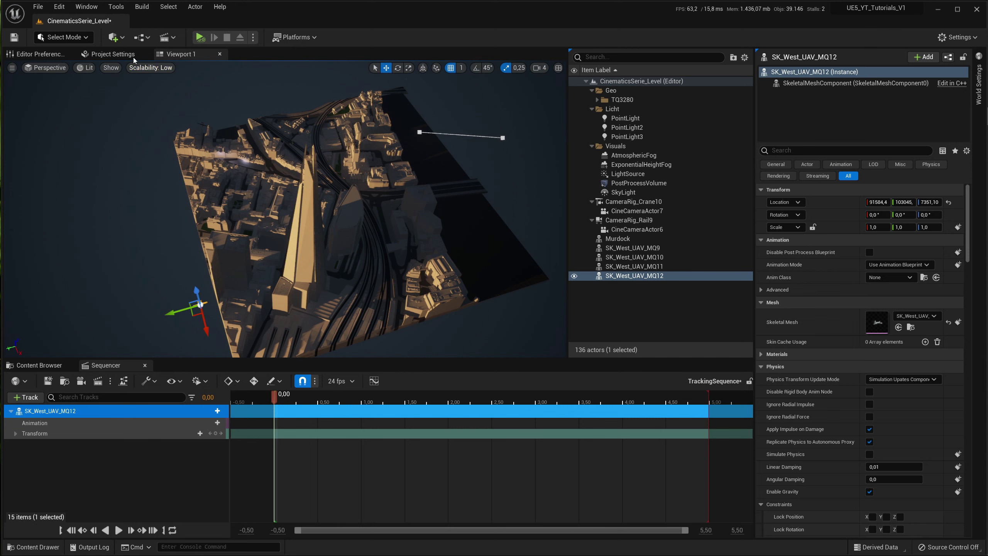
click(126, 38)
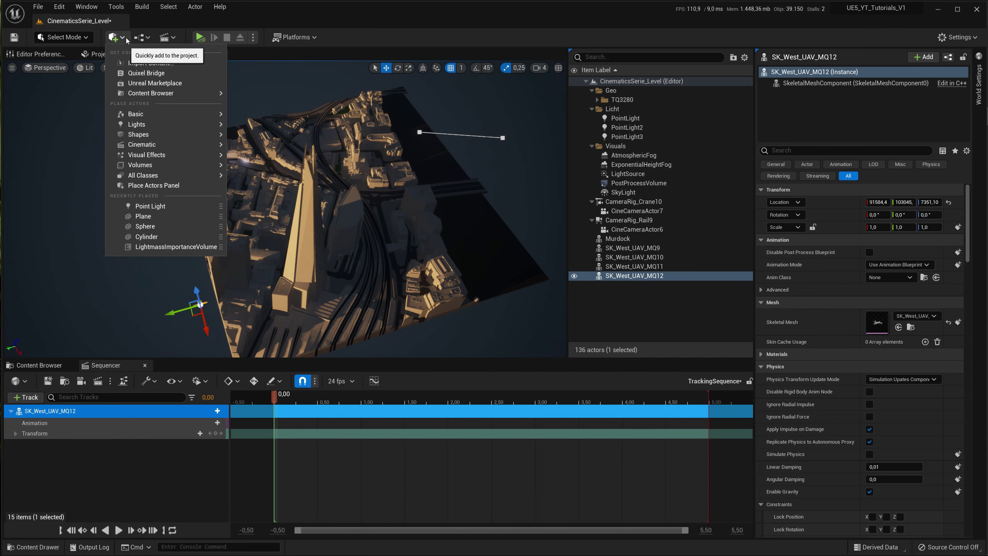
- Place a Cine Camera Actor in the level and add CineCameraActor1 to TrackingSequence
mouse_move(187, 144)
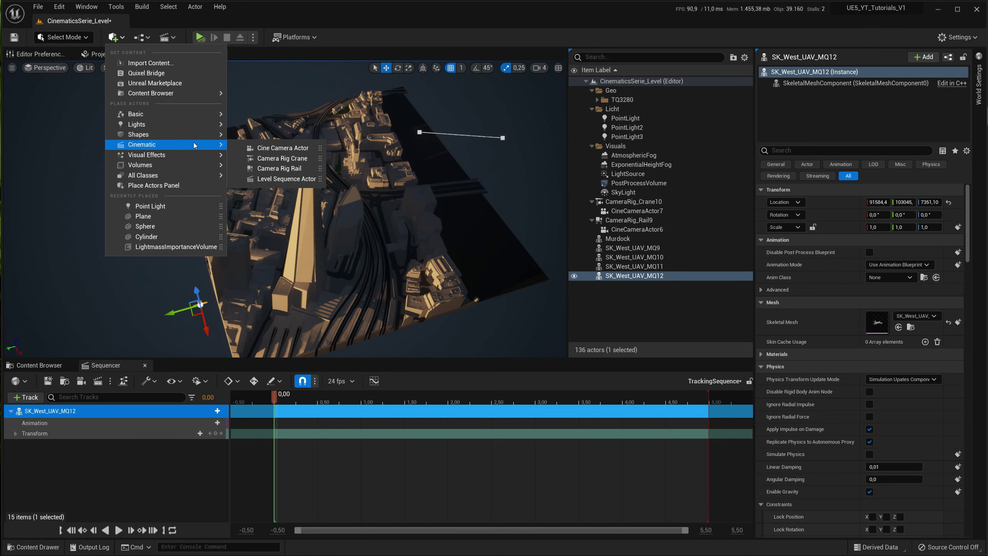
click(273, 147)
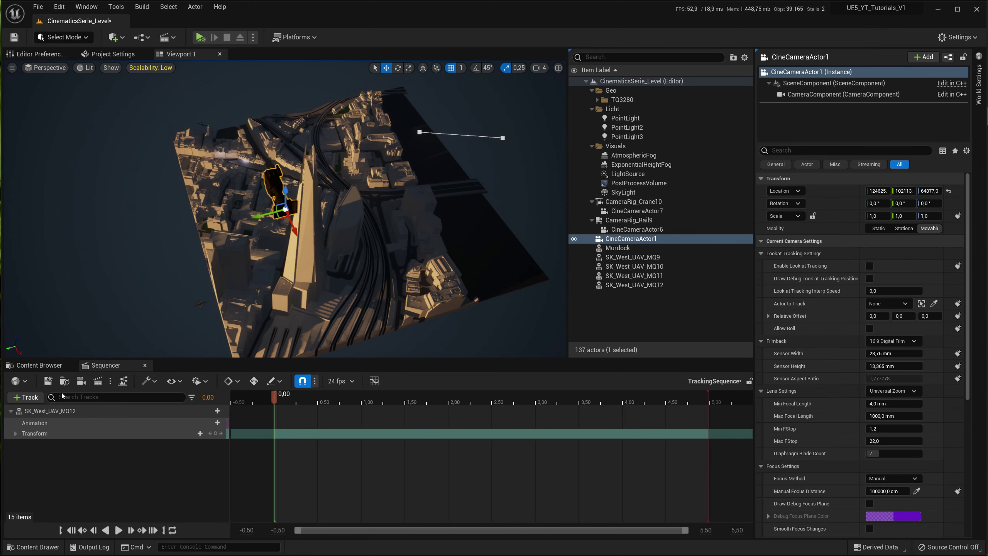
click(26, 397)
mouse_move(105, 240)
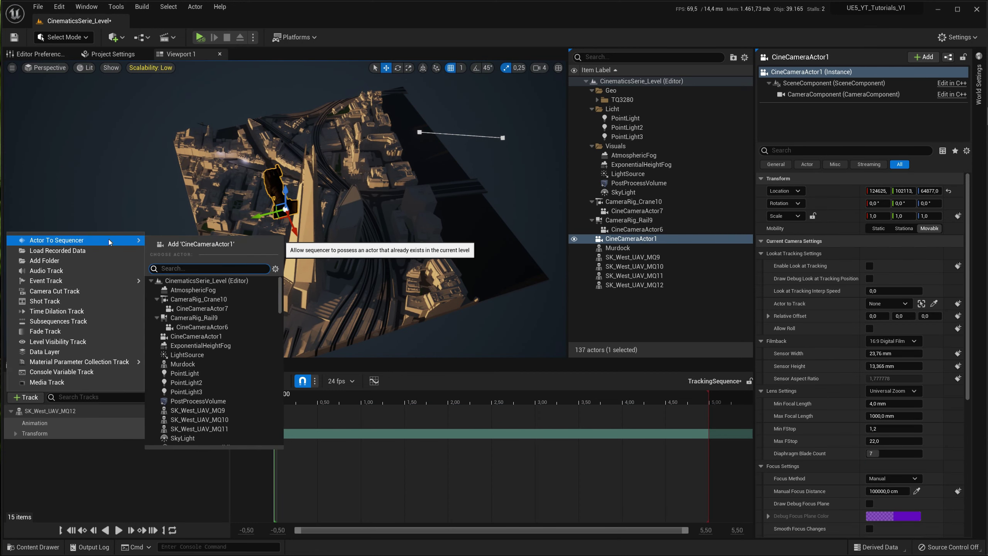
click(185, 244)
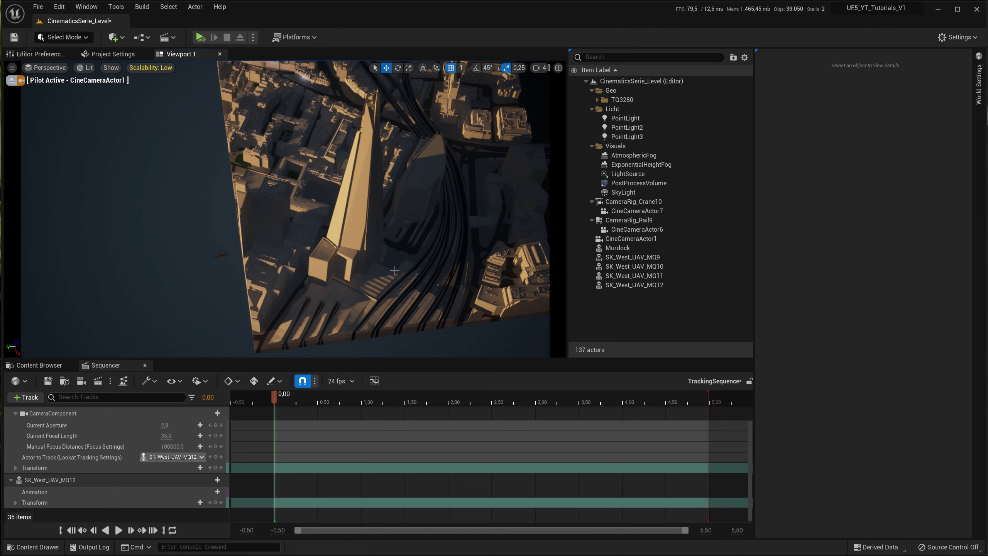
- Lower SK_West_UAV_MQ12 and make it CineCameraActor1's look-at target with look-at tracking enabled
click(629, 285)
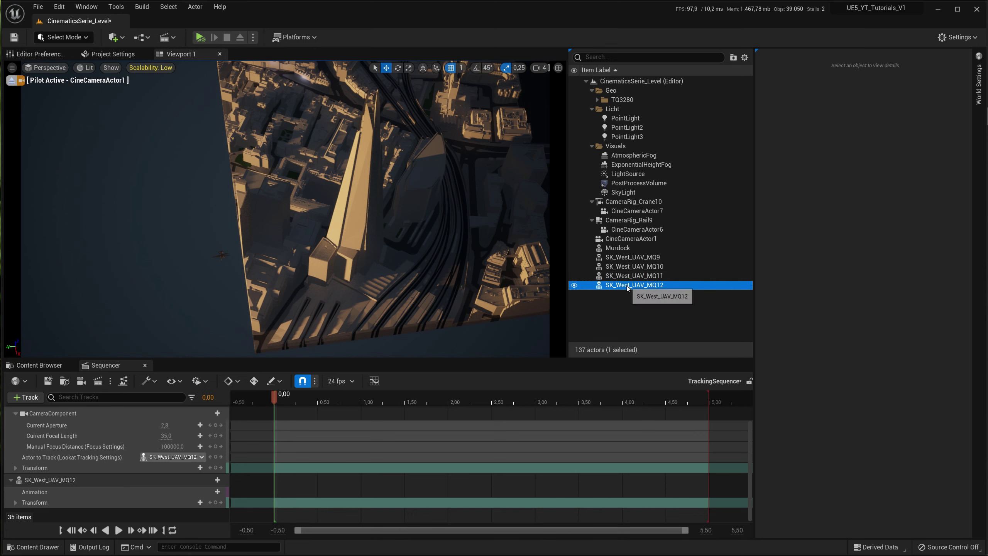
drag(223, 277, 226, 307)
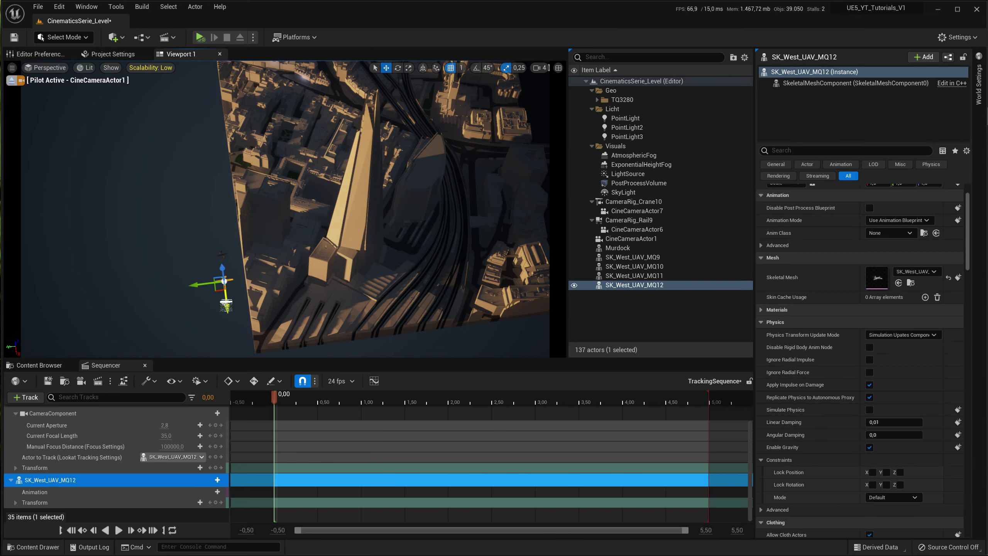
click(634, 239)
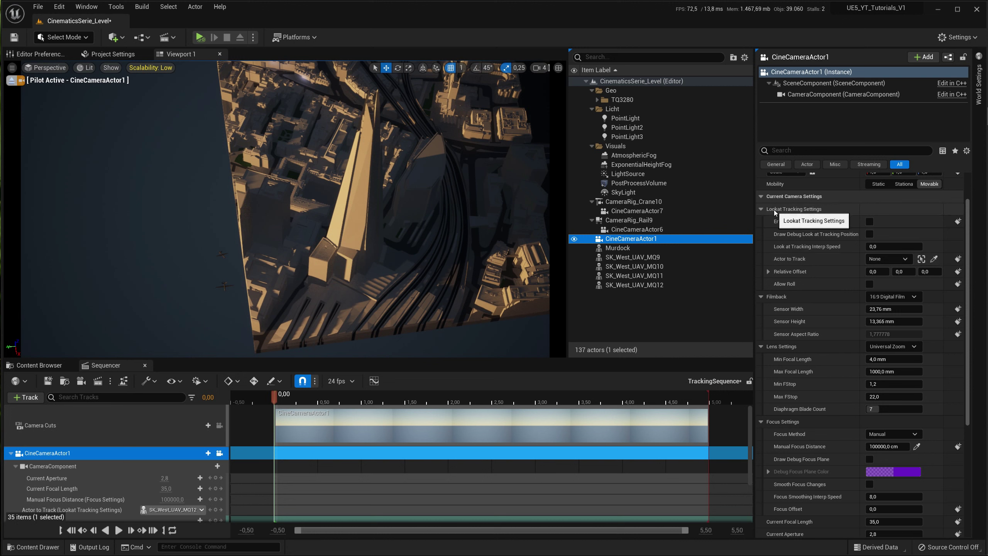
click(933, 259)
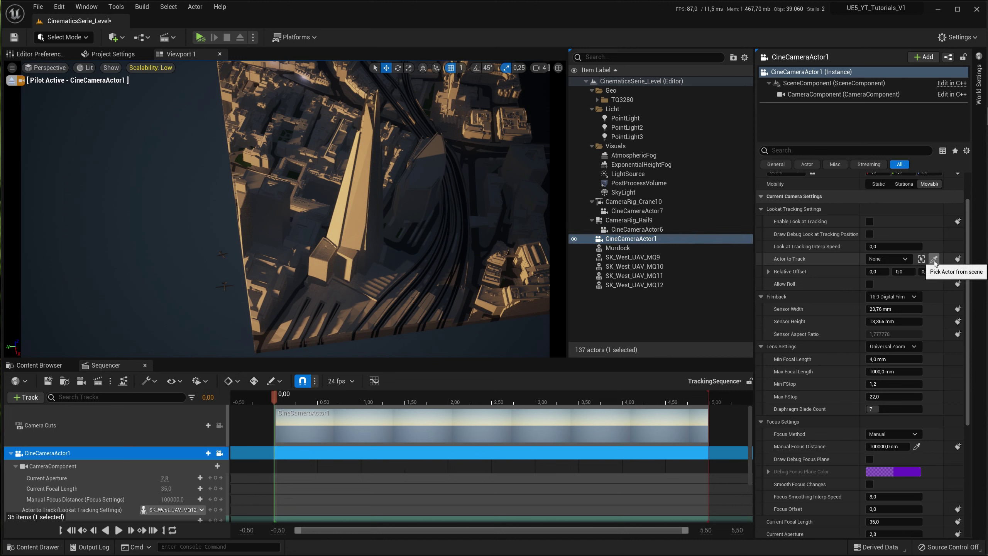
click(225, 285)
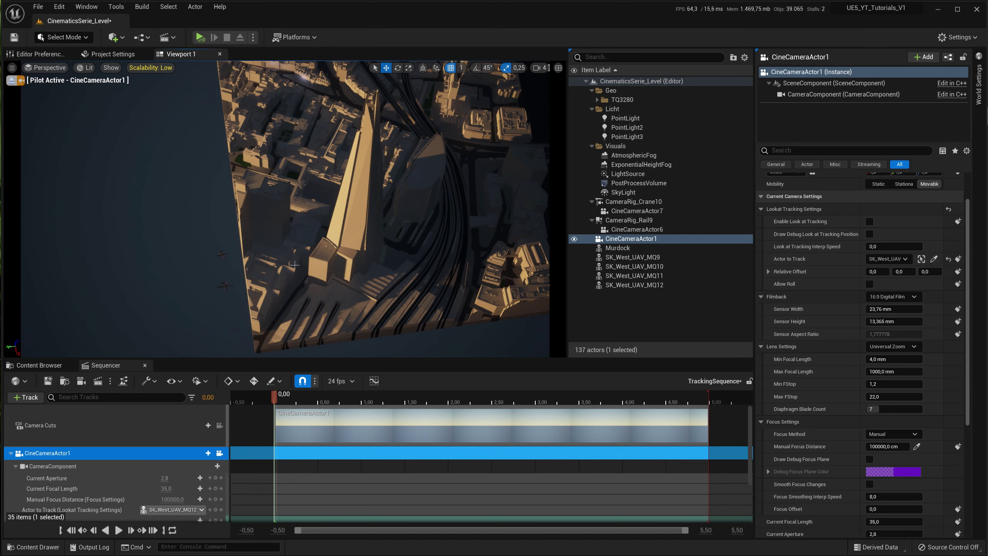
click(869, 222)
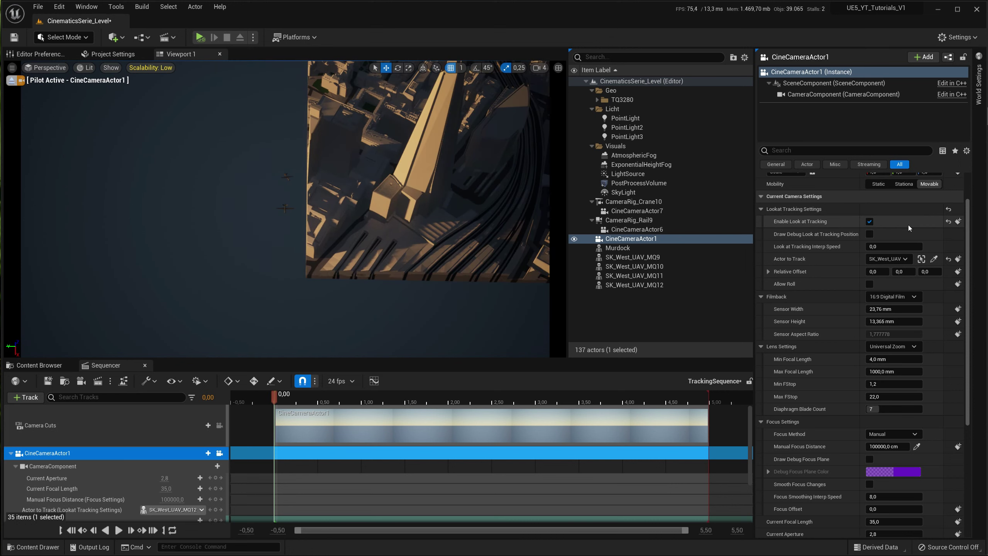
- Set the camera's Focus Method to Tracking with SK_West_UAV_MQ12 as the focus target
scroll(893, 283, down, 2)
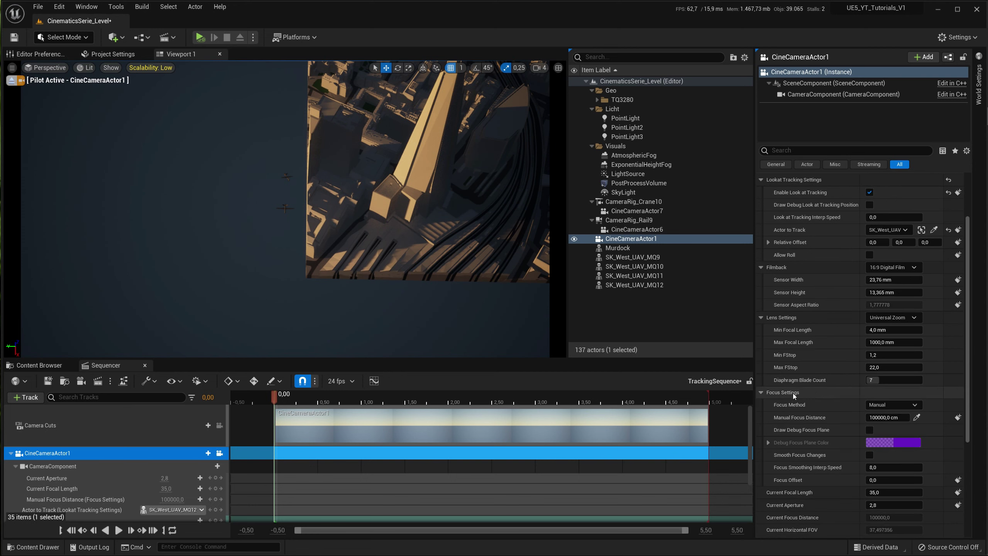
click(892, 404)
click(903, 431)
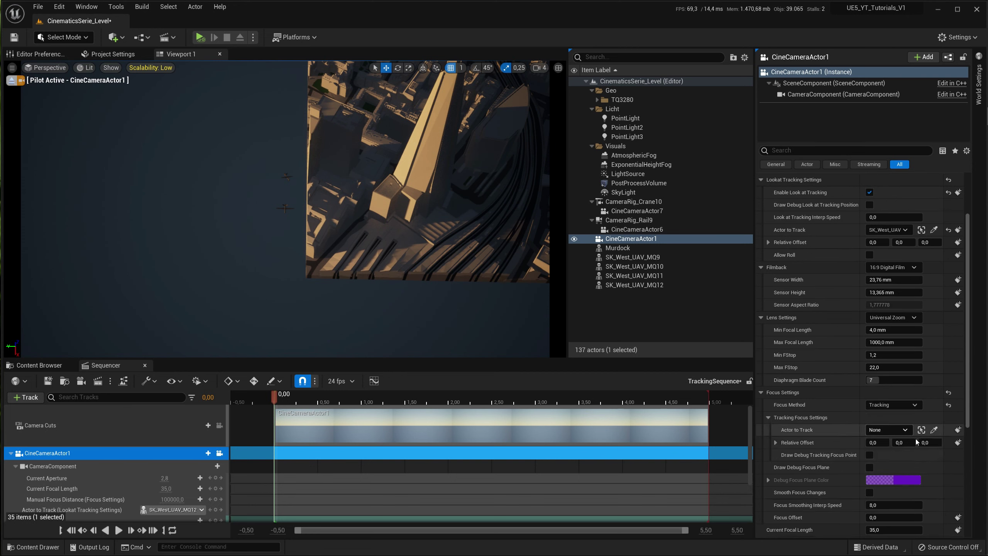
click(934, 429)
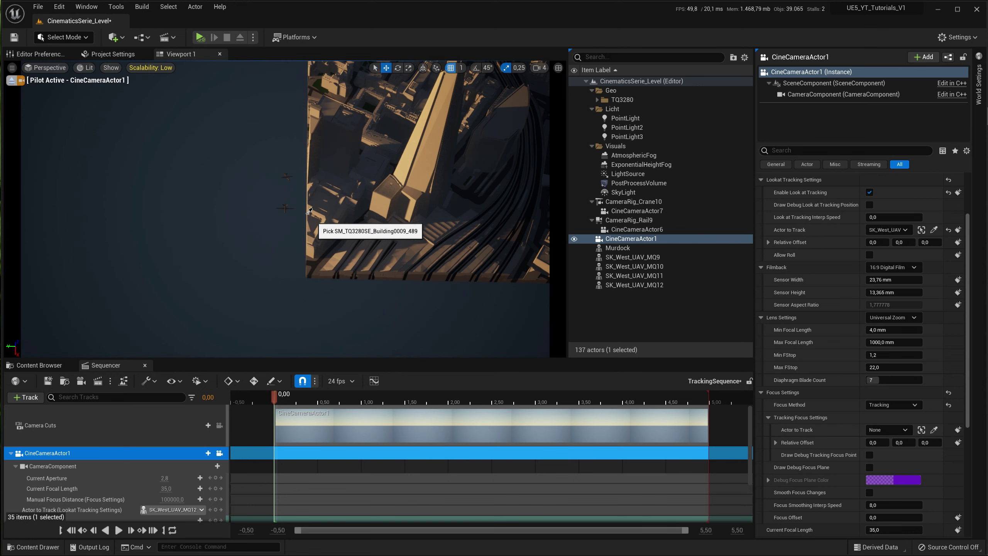
click(289, 205)
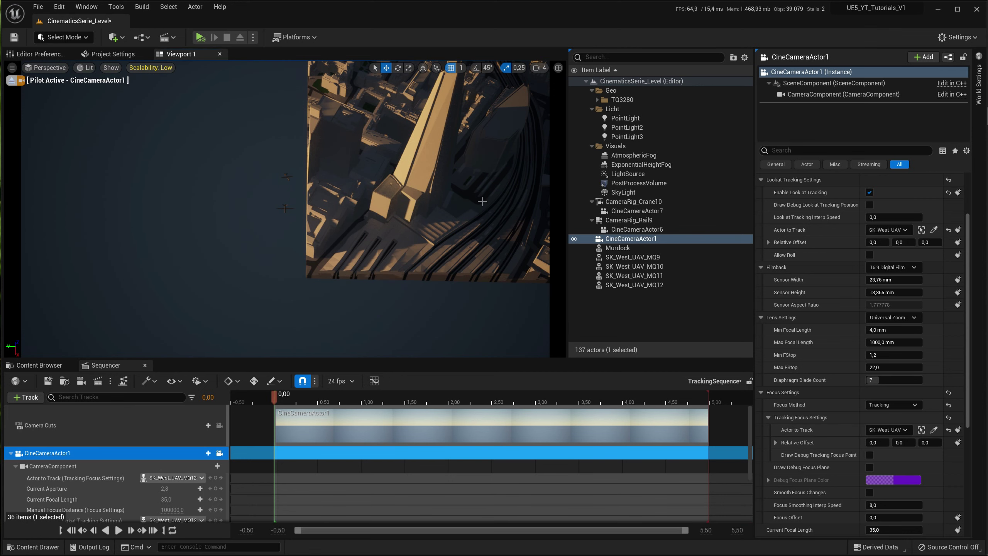
- Leave the camera view, frame the city, and drag SK_West_UAV_MQ12 slightly lower
click(11, 80)
mouse_move(178, 167)
mouse_down()
mouse_move(156, 145)
mouse_move(139, 211)
mouse_up()
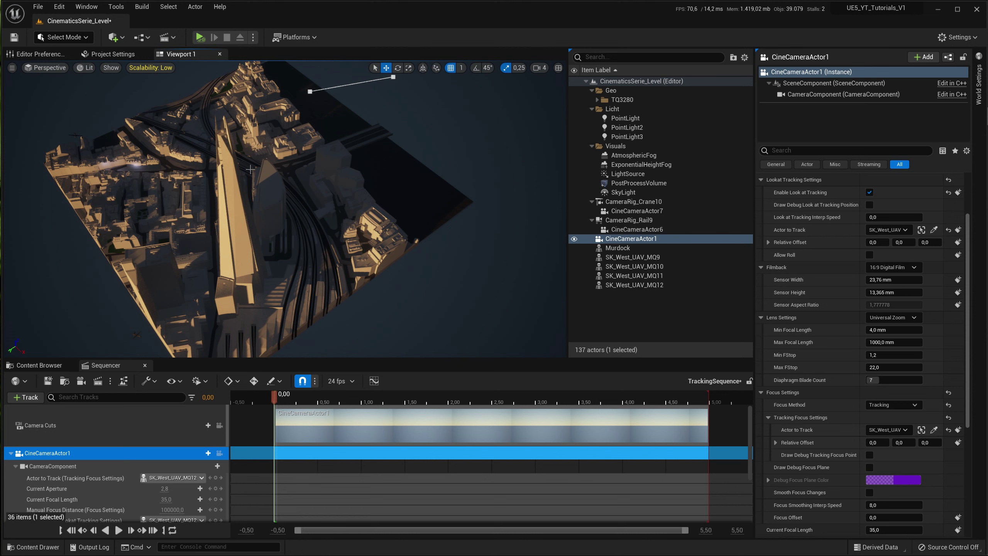
scroll(250, 169, up, 3)
scroll(251, 167, up, 3)
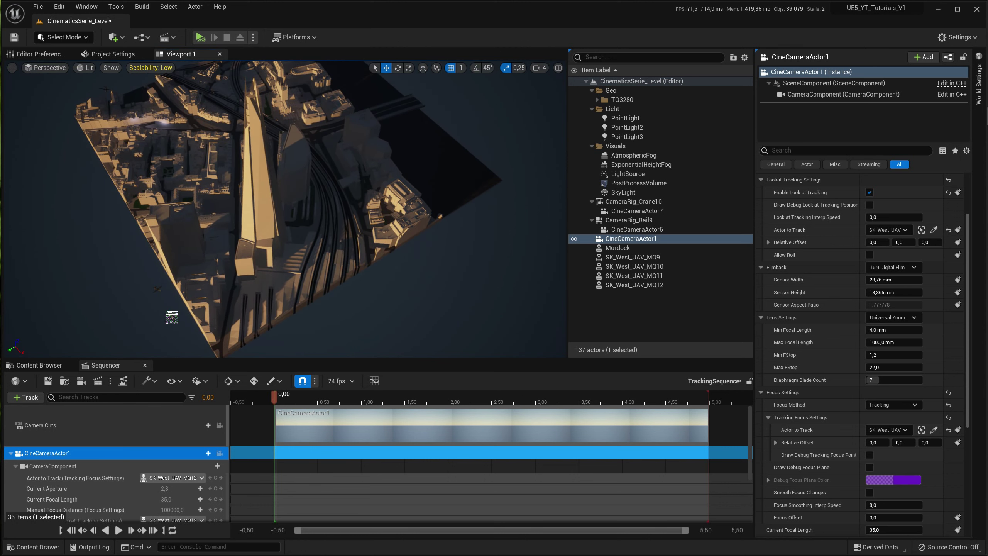
click(171, 317)
mouse_move(234, 311)
alt+mouse_down()
mouse_move(232, 254)
mouse_move(247, 334)
mouse_move(296, 342)
mouse_move(342, 252)
alt+mouse_up()
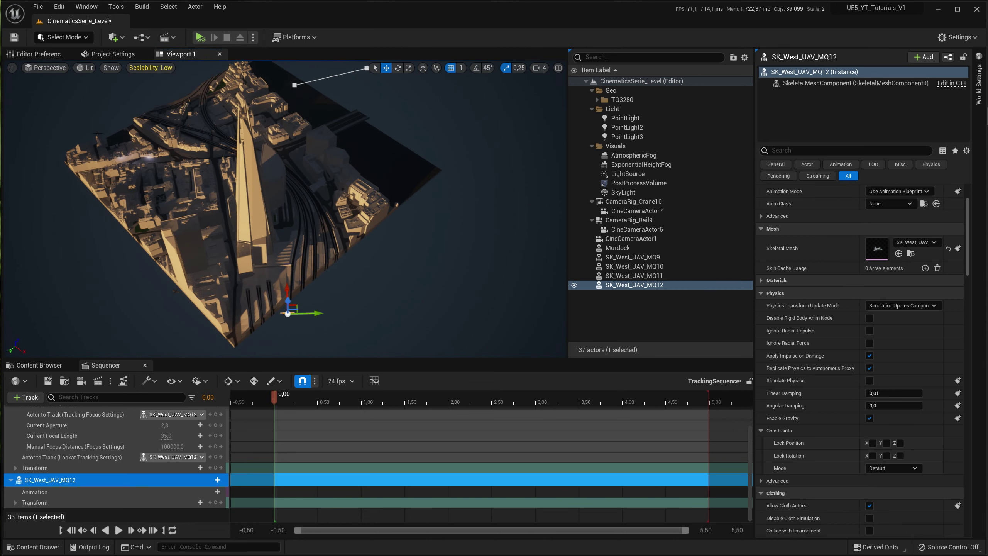
click(423, 72)
click(423, 69)
mouse_move(286, 290)
mouse_down()
mouse_move(286, 243)
mouse_move(324, 288)
mouse_up()
- Extend the playback range and the Camera Cuts section to about 10 seconds
ctrl+scroll(459, 414, down, 5)
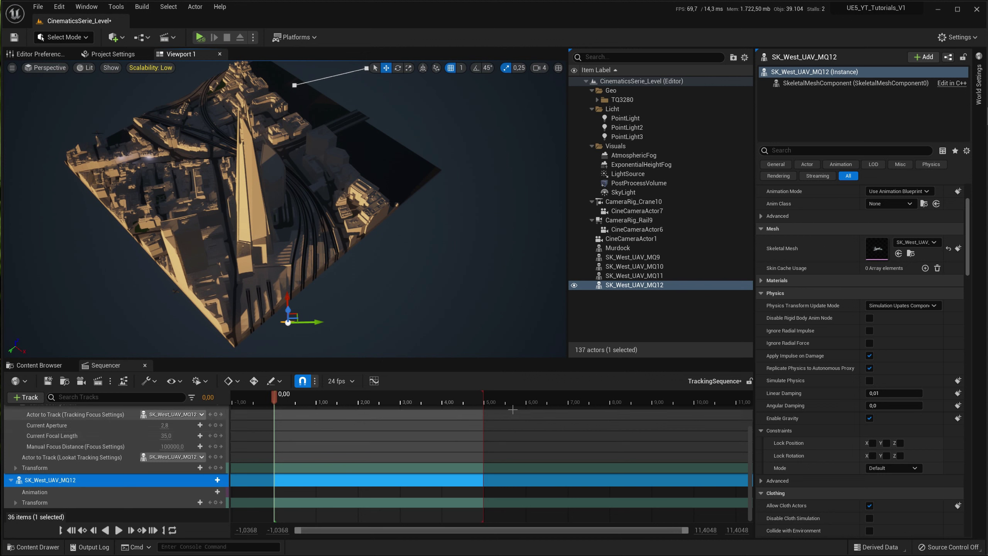
drag(482, 403, 698, 410)
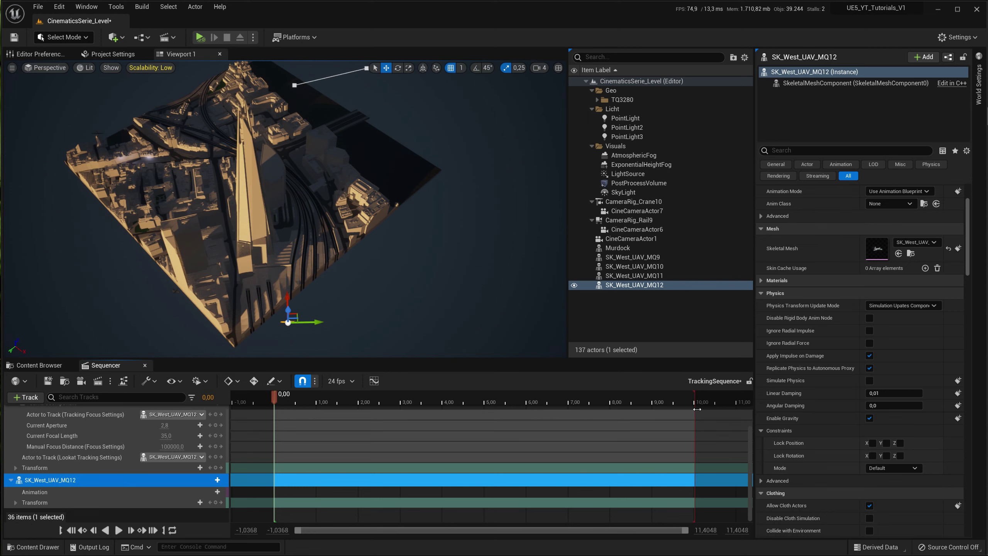
scroll(518, 429, up, 3)
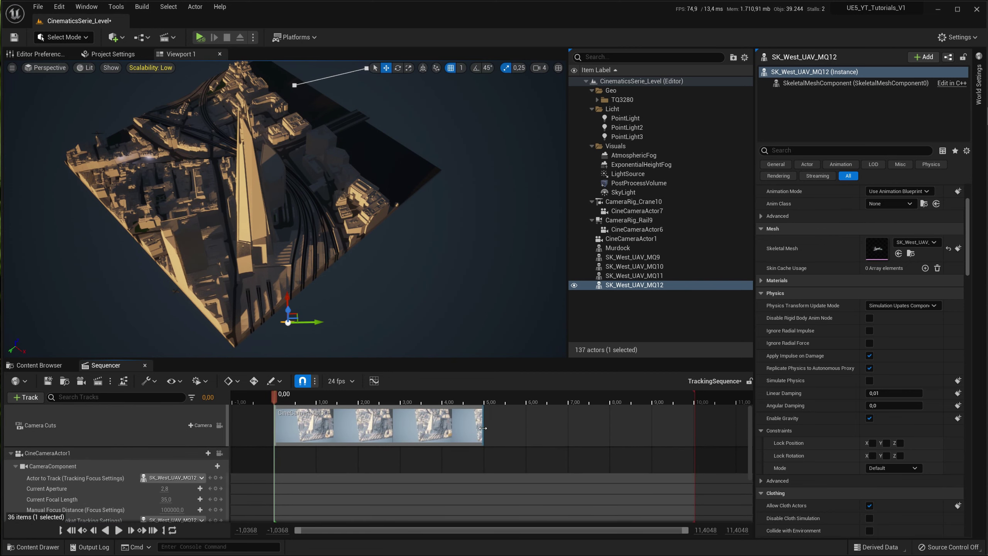
drag(482, 428, 484, 434)
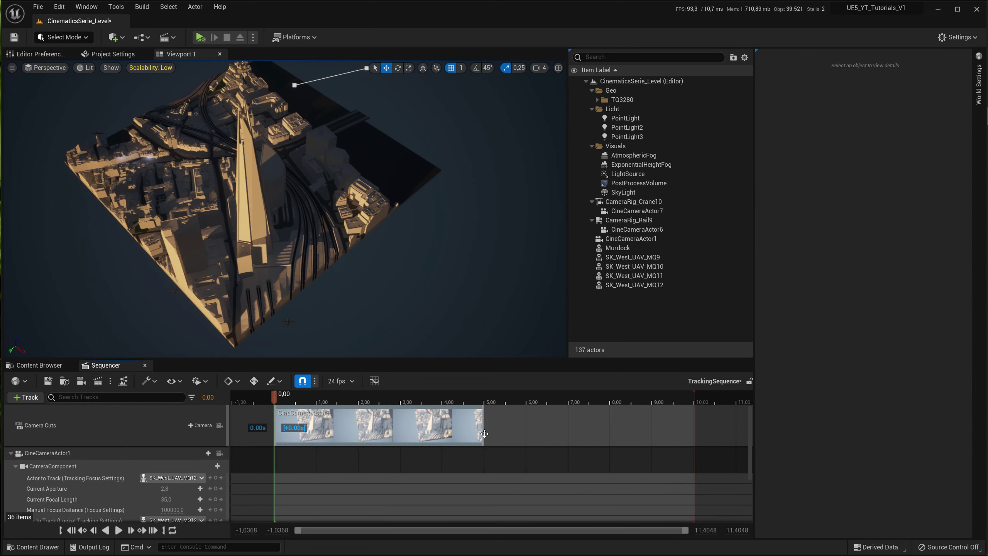
drag(484, 433, 700, 429)
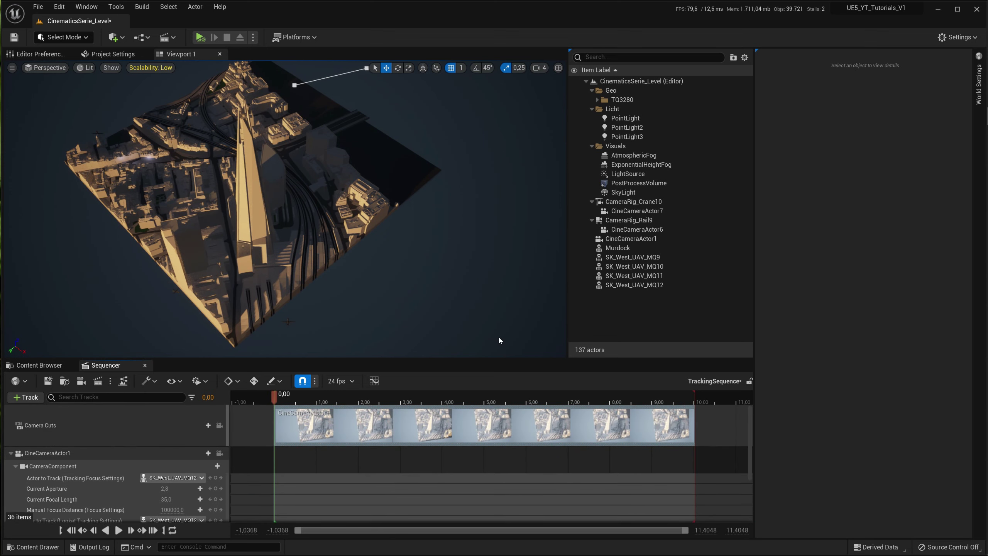
- Enlarge the Sequencer panel and select the SK_West_UAV_MQ12 track
drag(498, 358, 498, 311)
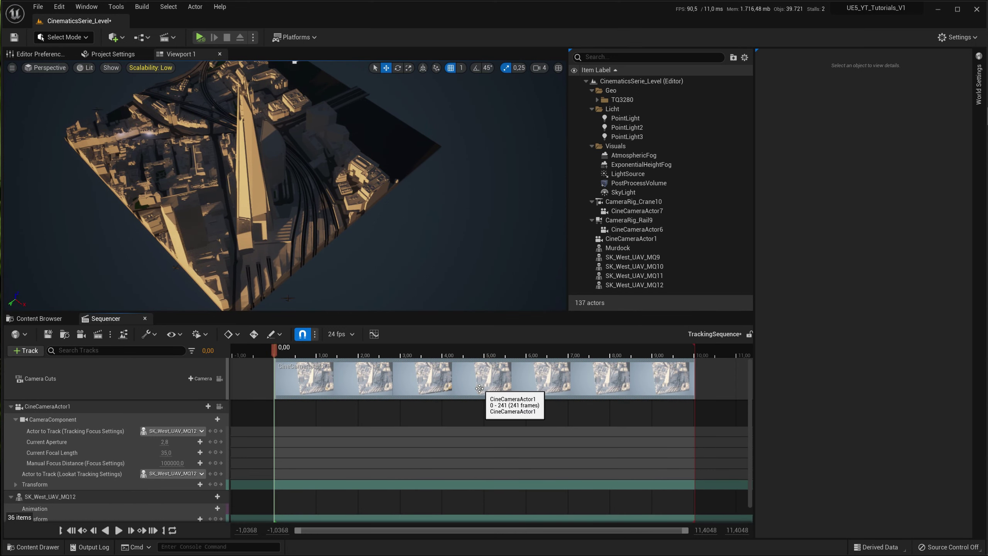
click(15, 419)
click(15, 456)
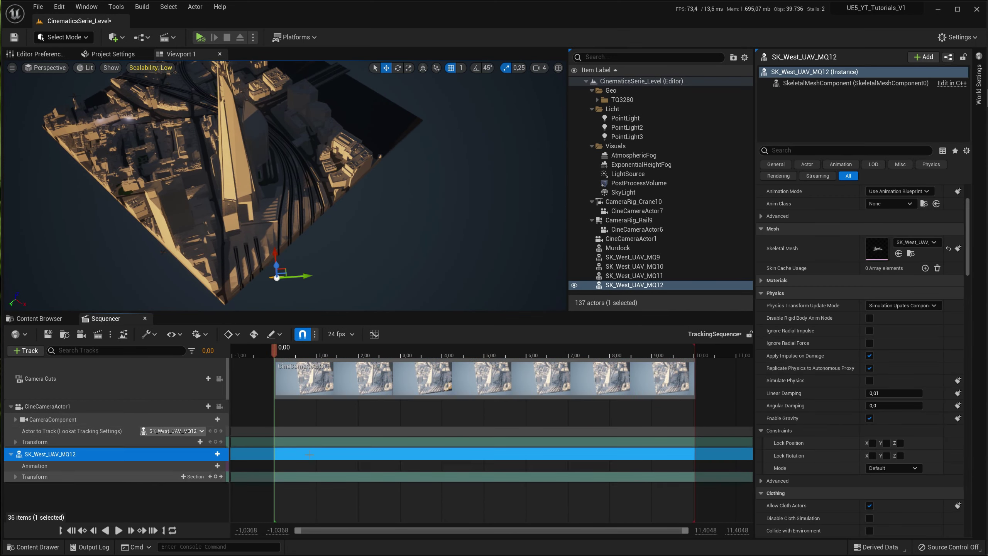
- Key the drone's Transform at 0 and, after moving it, at 9.9583 s, then play the flight
click(216, 476)
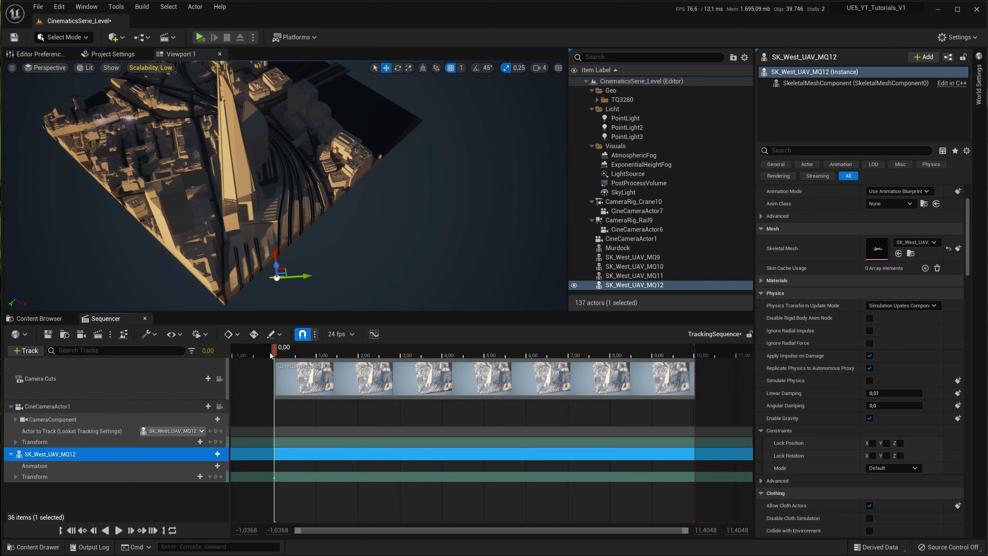
drag(296, 350, 659, 362)
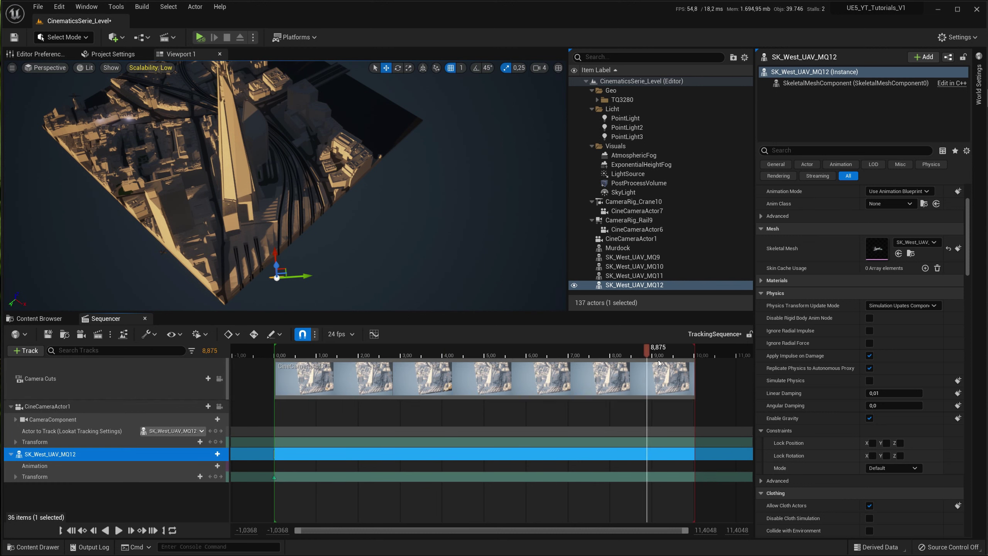
click(694, 359)
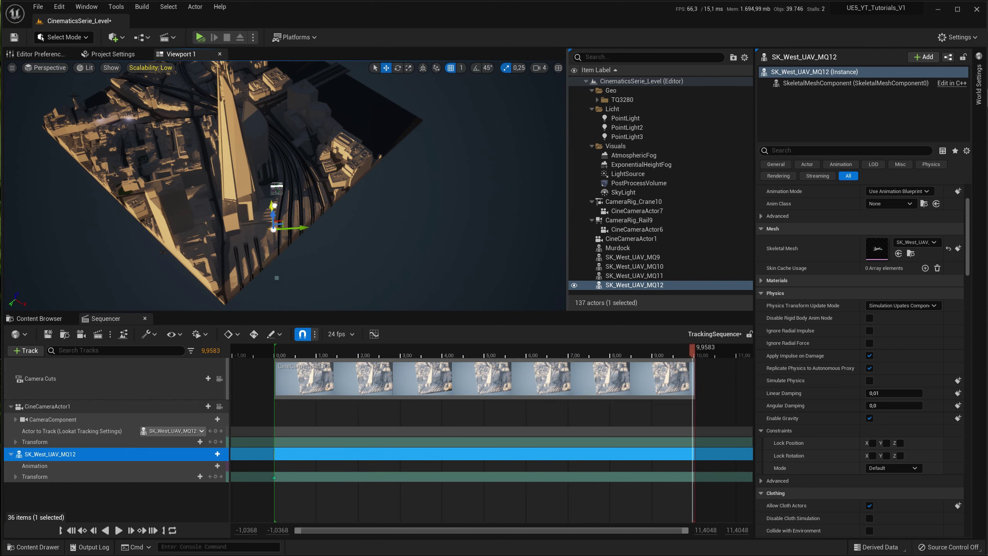
right_drag(310, 122, 323, 152)
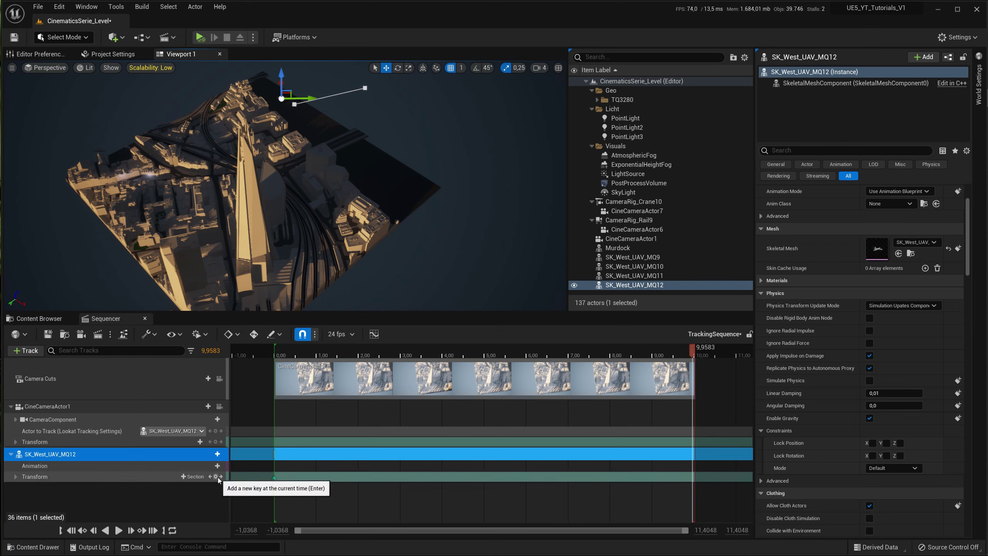
right_drag(412, 200, 412, 200)
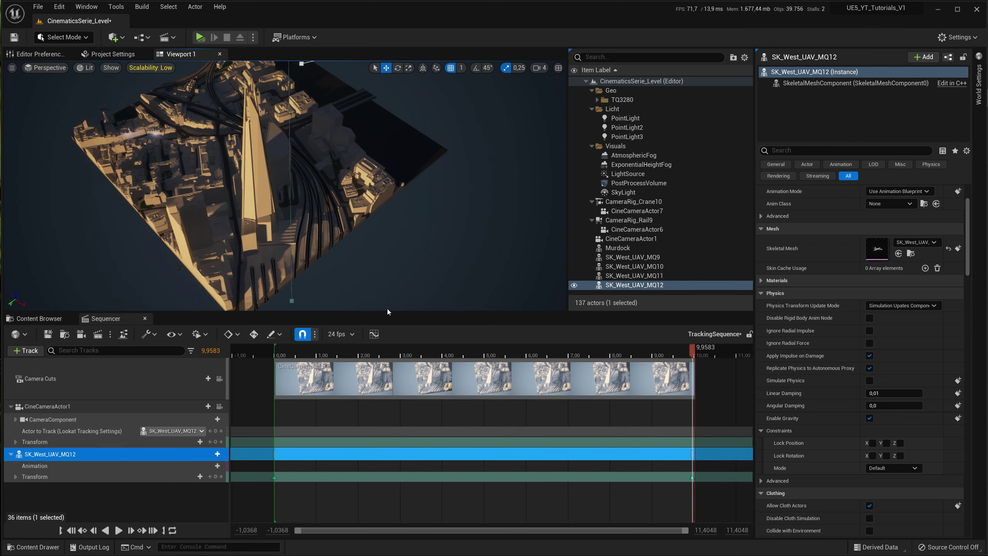
click(117, 531)
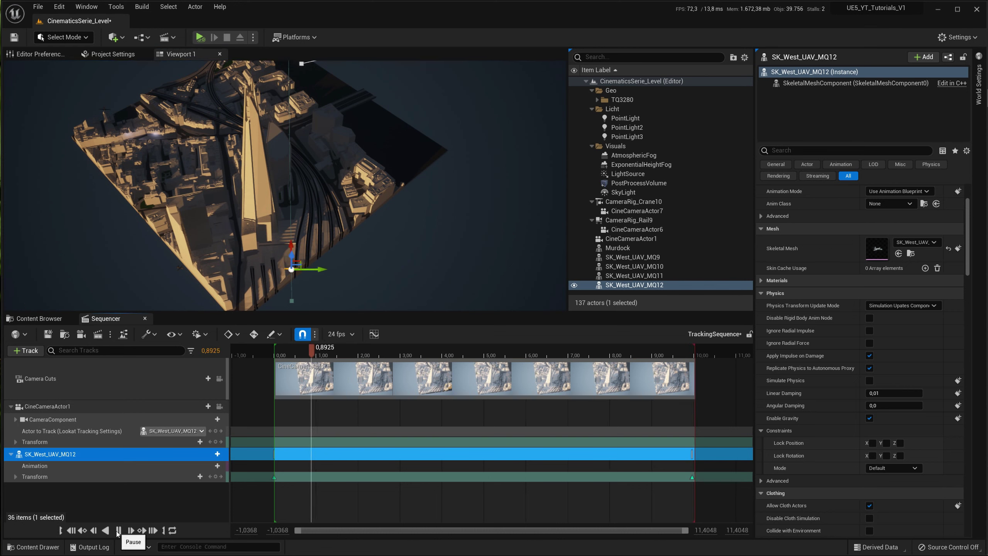
- Pause the flight preview at about 2.46 s and select CineCameraActor1
click(117, 531)
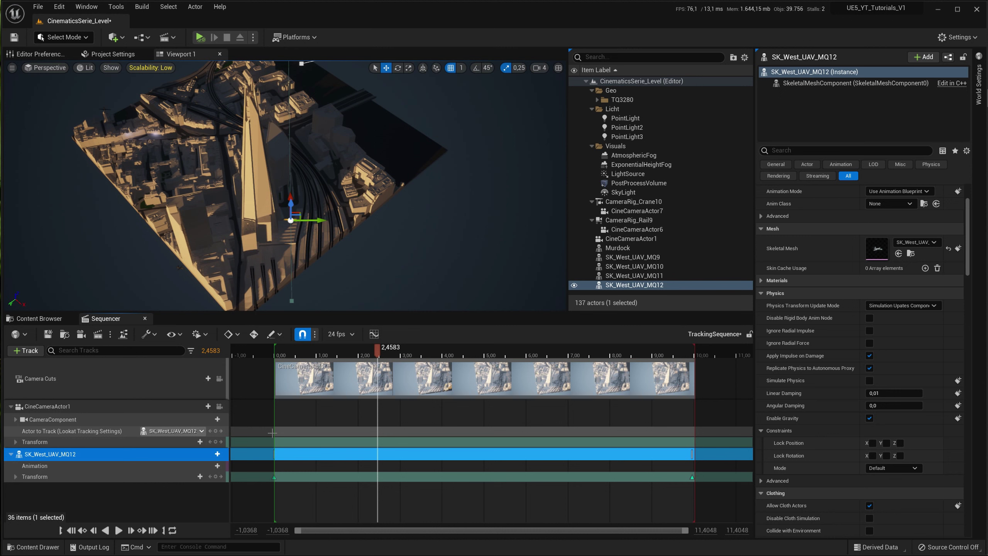
click(641, 238)
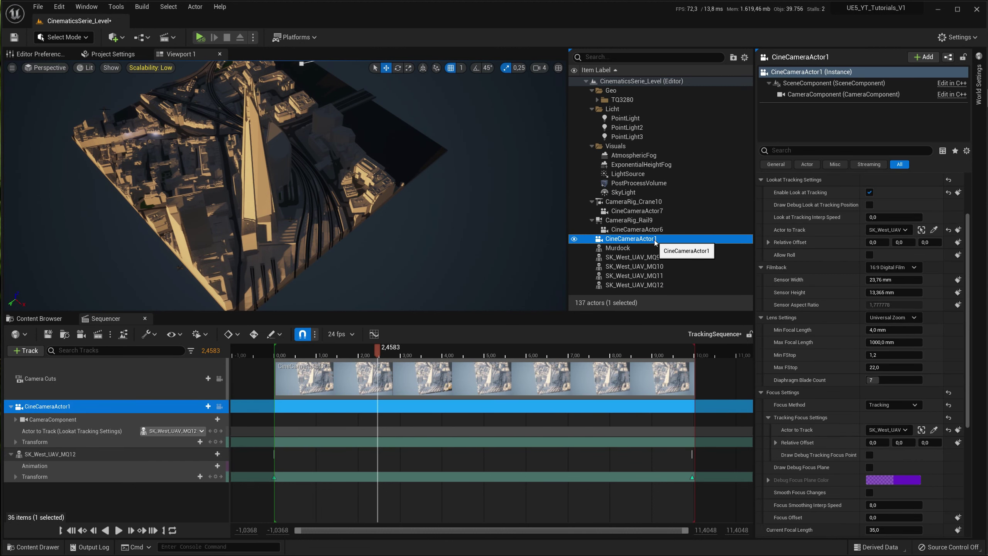
- Pilot CineCameraActor1 and play the sequence through its view, pausing at 7.08 s
right_click(642, 240)
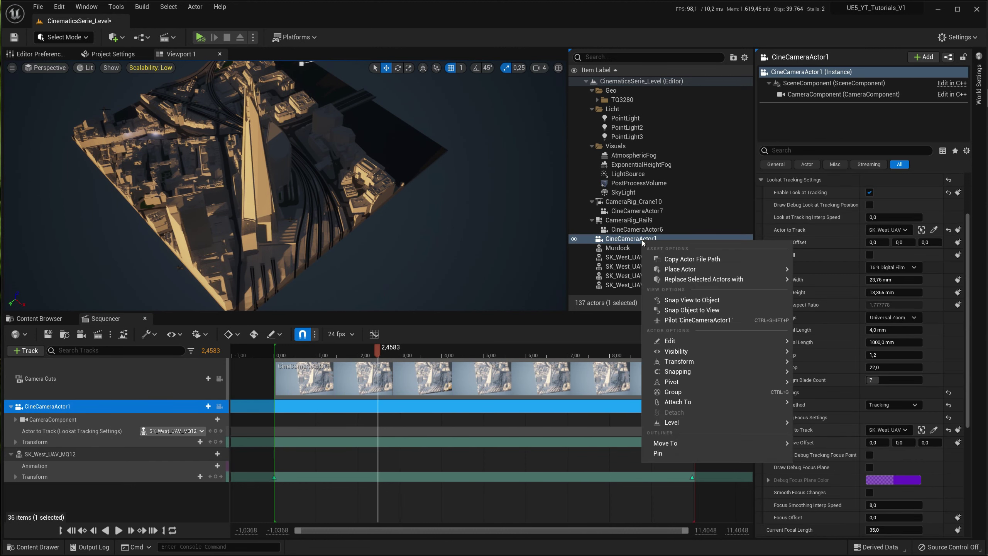
click(696, 320)
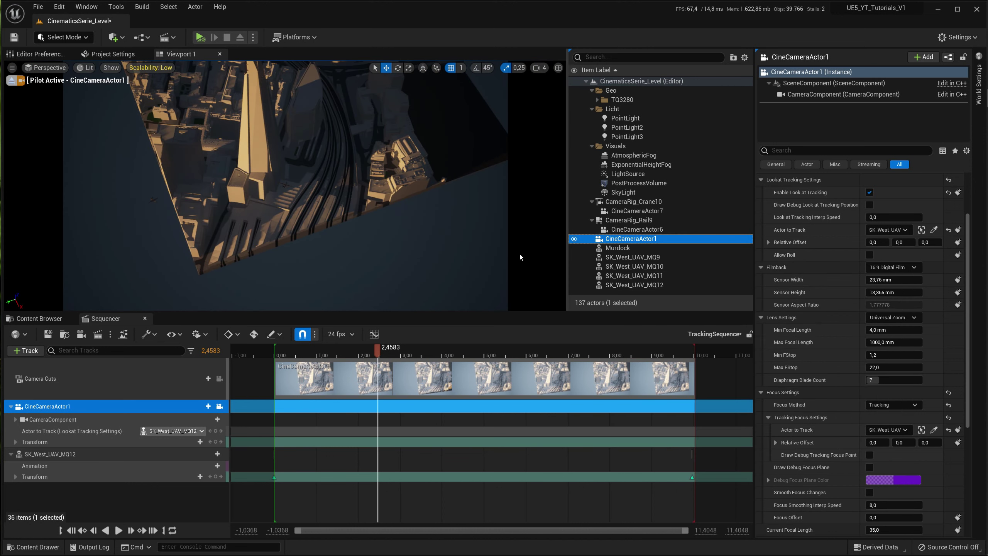
click(118, 531)
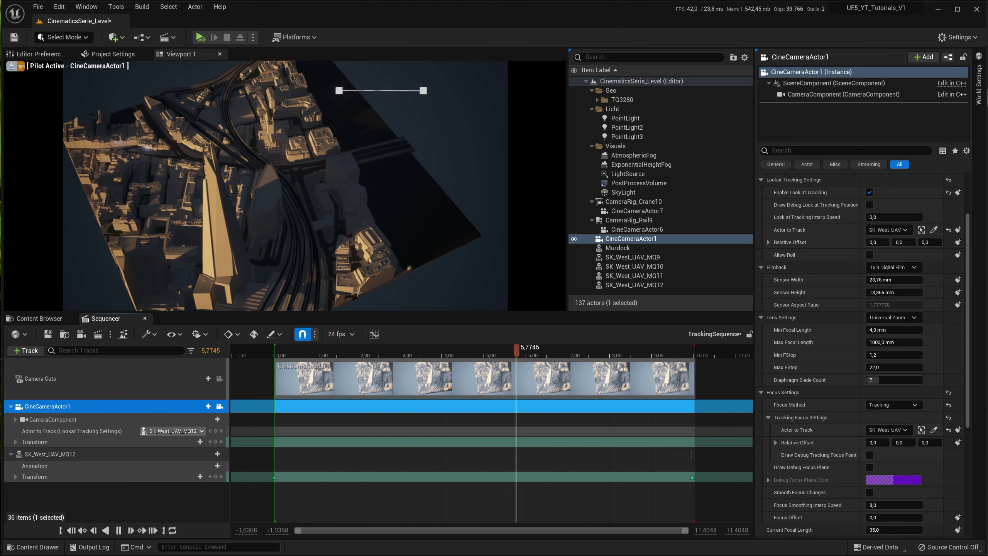
key(space)
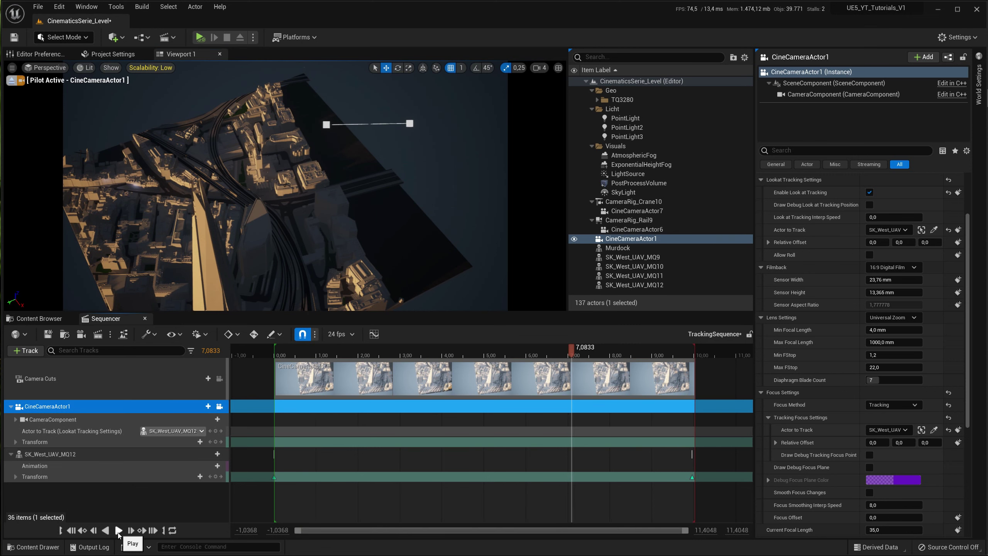
click(118, 531)
scroll(923, 449, down, 3)
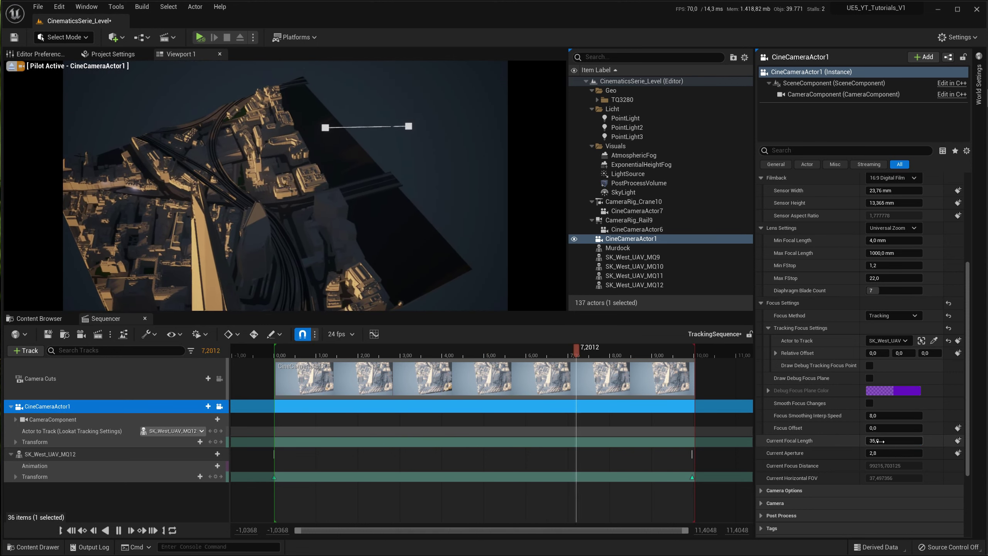
- Set CineCameraActor1's Current Focal Length to about 272.33 mm and pause playback
drag(880, 441, 978, 441)
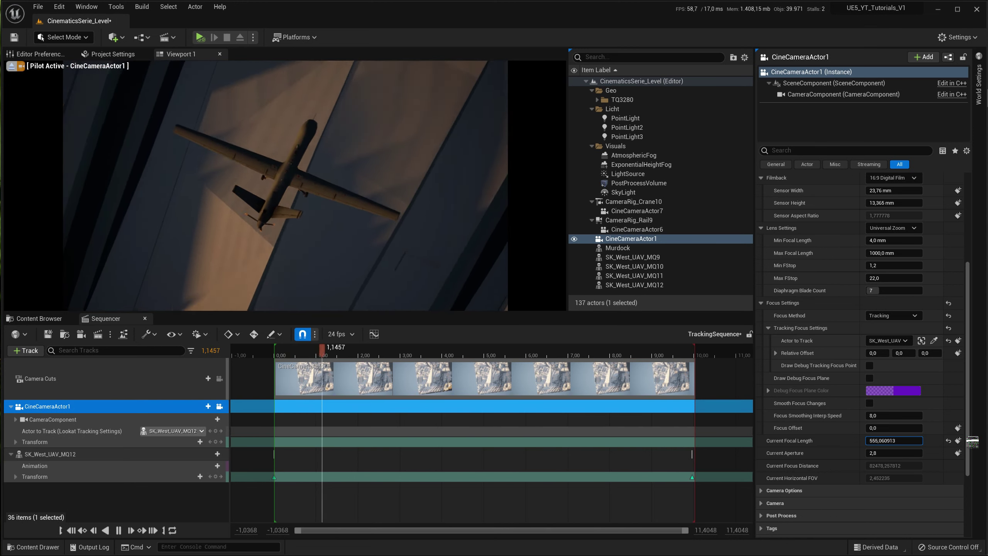
mouse_move(979, 442)
mouse_down()
mouse_move(884, 454)
mouse_move(910, 451)
mouse_up()
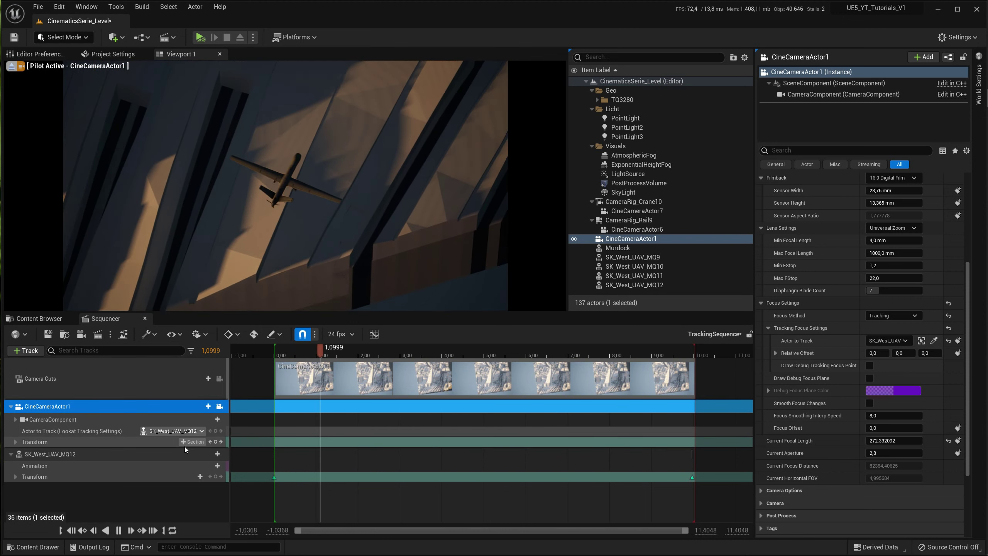
click(119, 530)
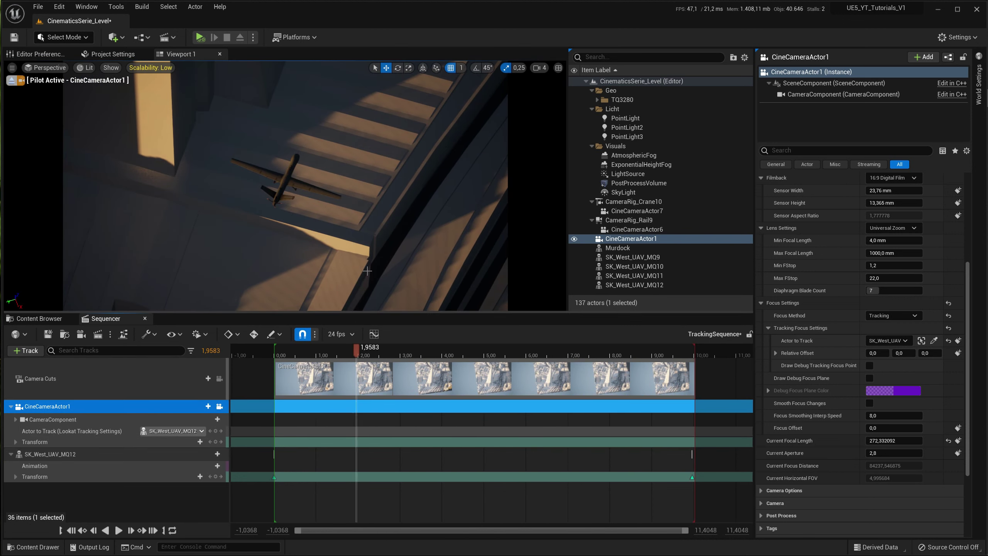
- Reframe the piloted camera to show more of the stair wall around the drone
right_drag(367, 270, 367, 271)
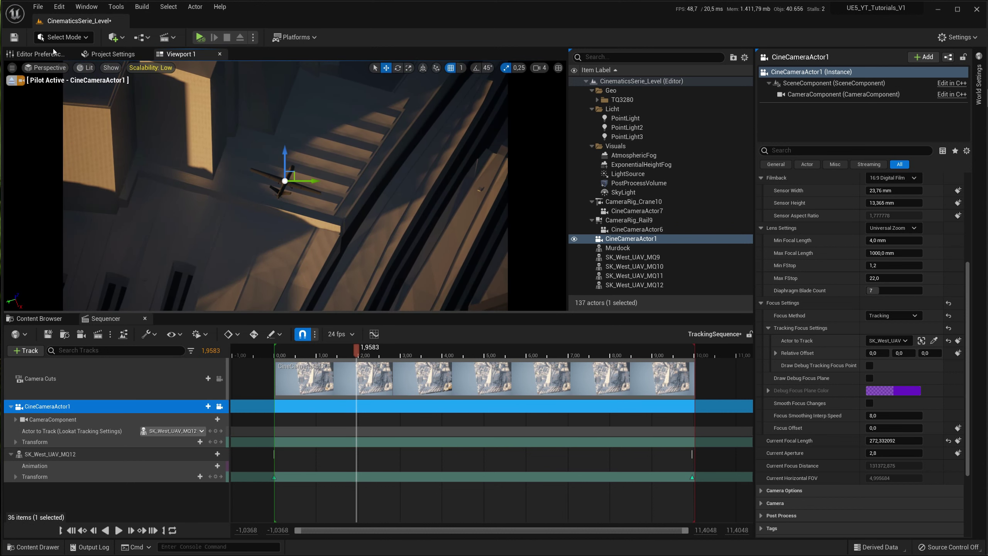
right_drag(126, 113, 160, 141)
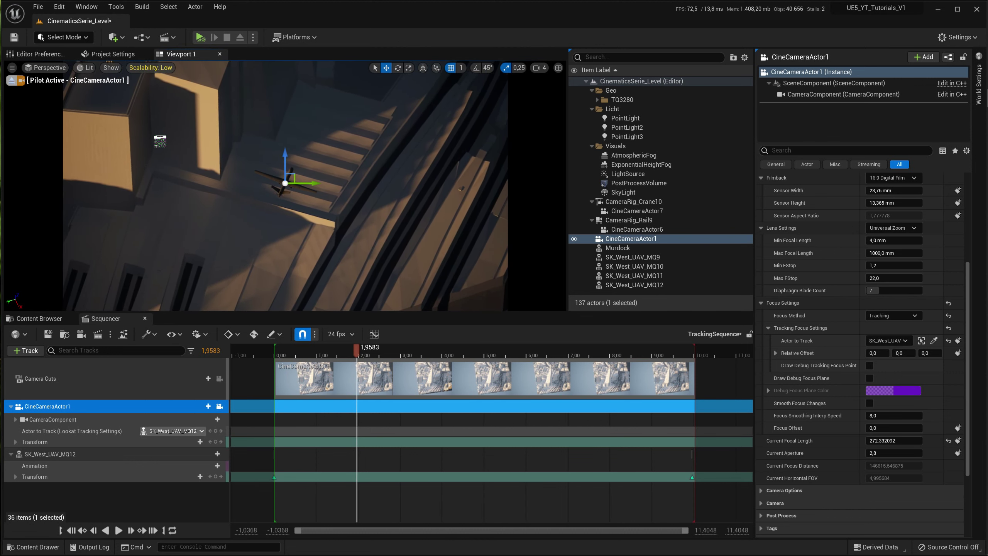
scroll(285, 186, down, 2)
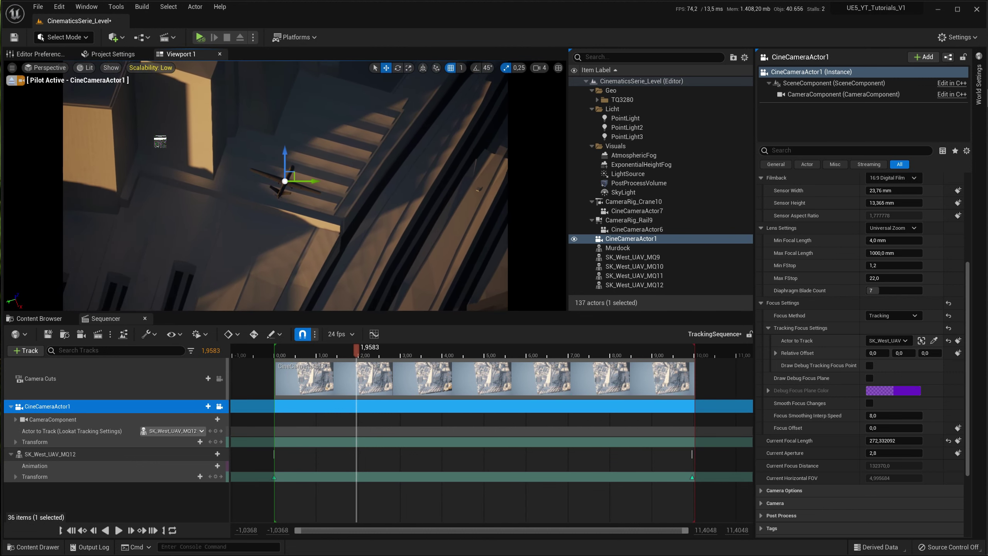
right_drag(160, 141, 134, 124)
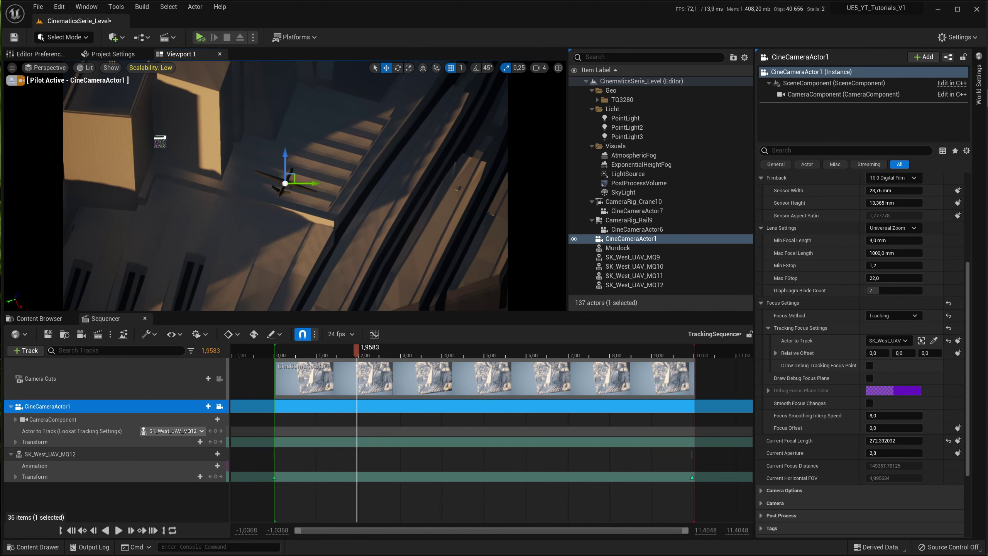
- Stop piloting CineCameraActor1 and select the drone SK_West_UAV_MQ12 in the level
click(11, 80)
right_drag(297, 199, 412, 201)
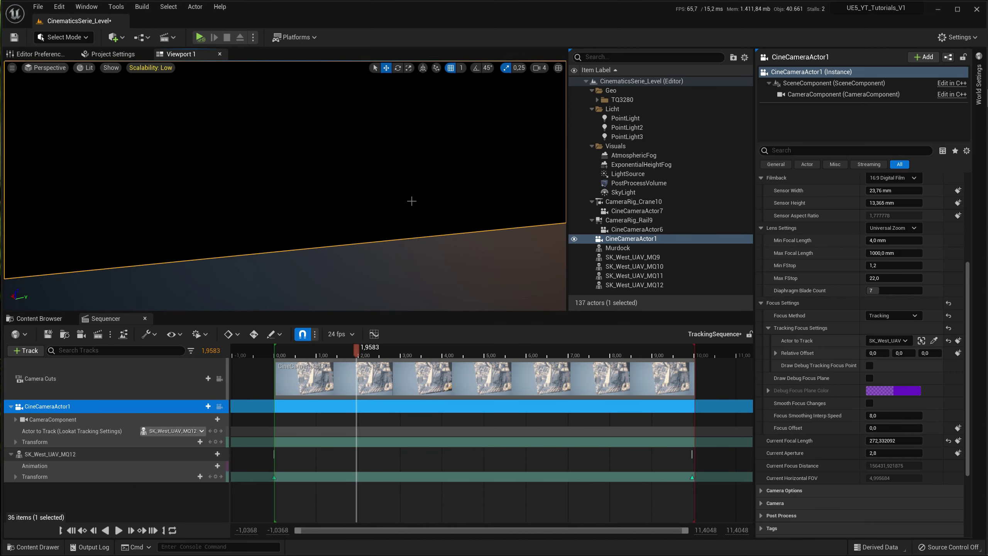
click(646, 286)
- Key the drone SK_West_UAV_MQ12's transform at 0,00
double_click(645, 286)
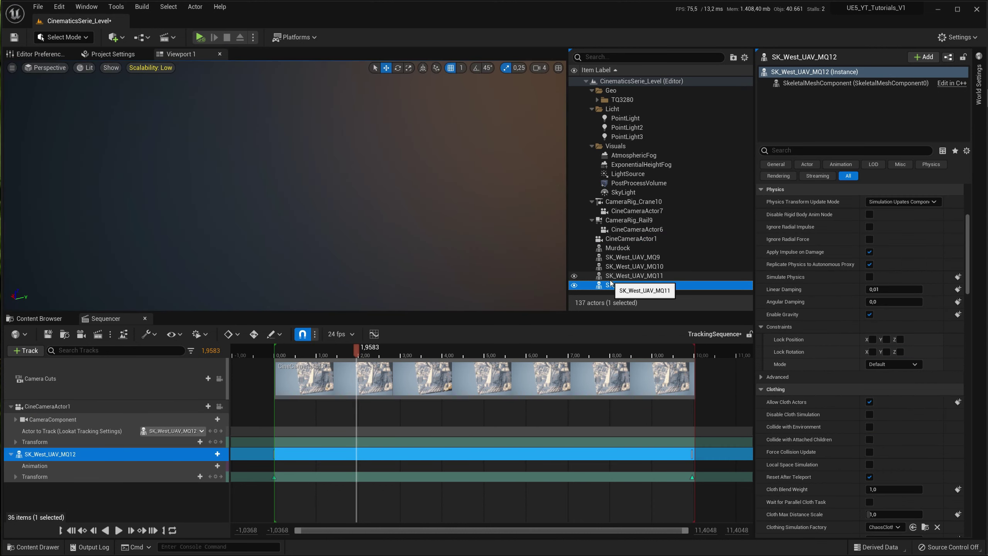
right_drag(444, 240, 331, 258)
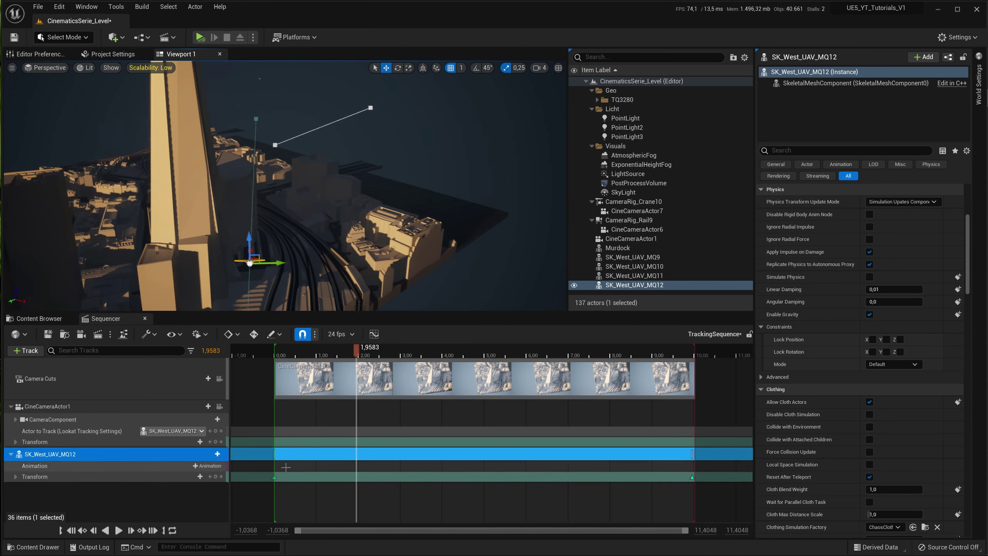
click(275, 477)
right_drag(307, 249, 308, 290)
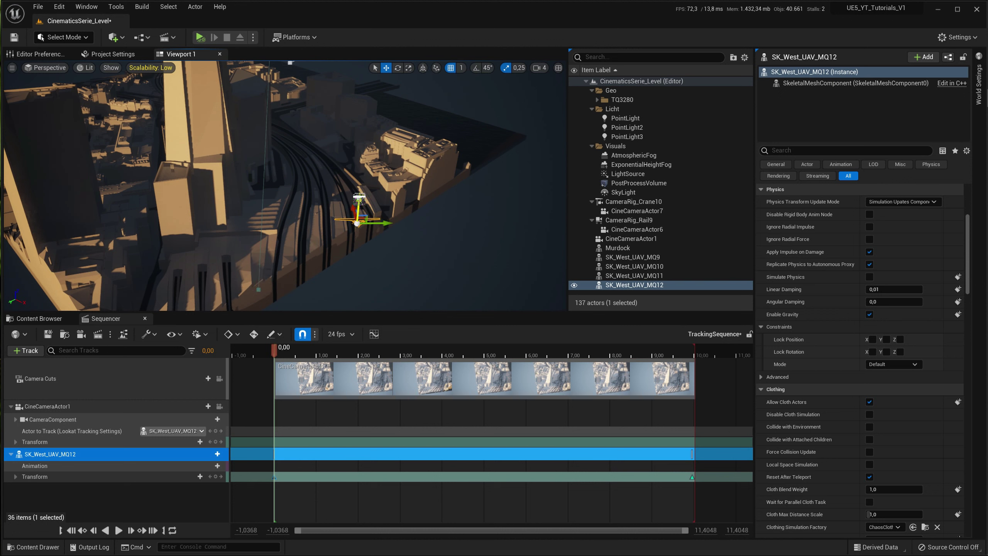
click(216, 477)
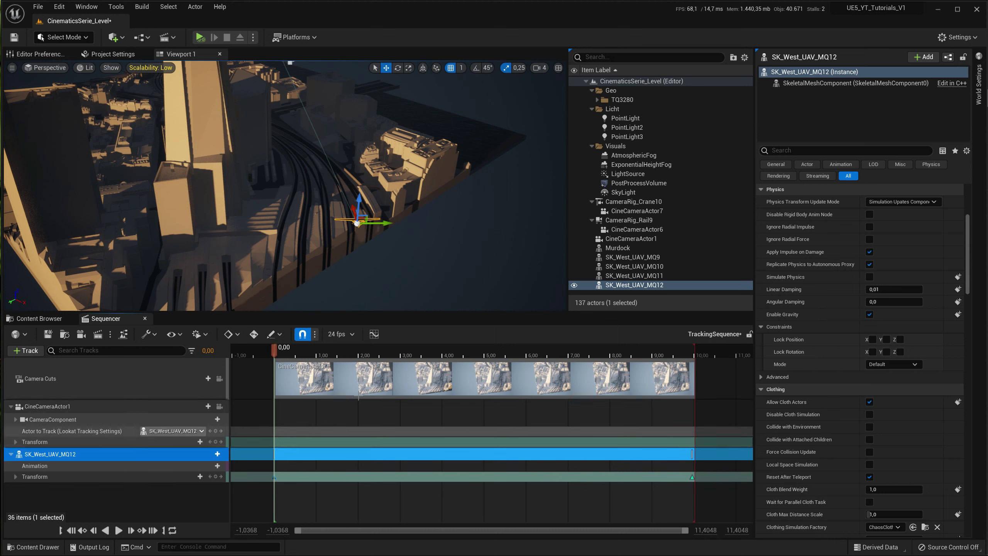
- Key the drone's transform again at the sequence end, 9,9583
right_drag(433, 210, 433, 207)
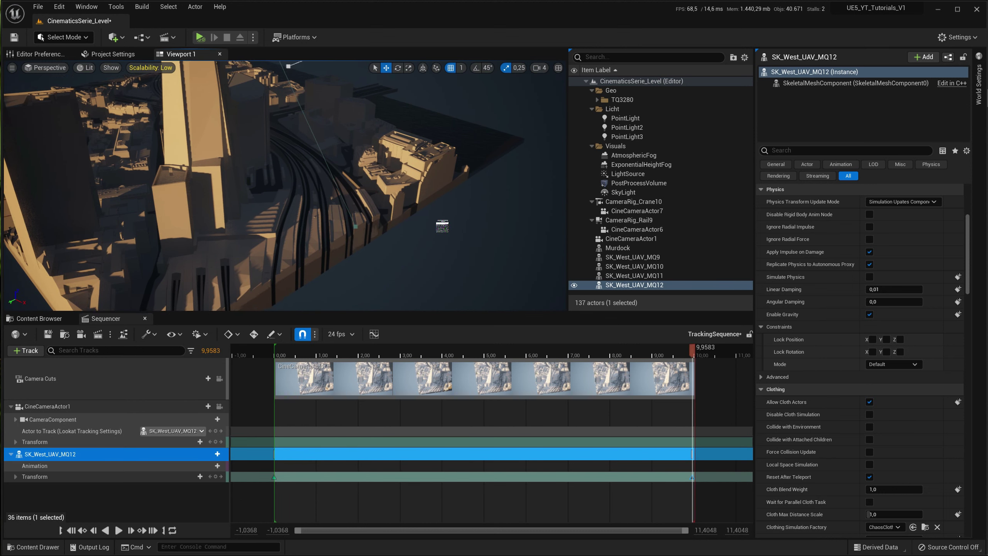
right_drag(346, 137, 347, 139)
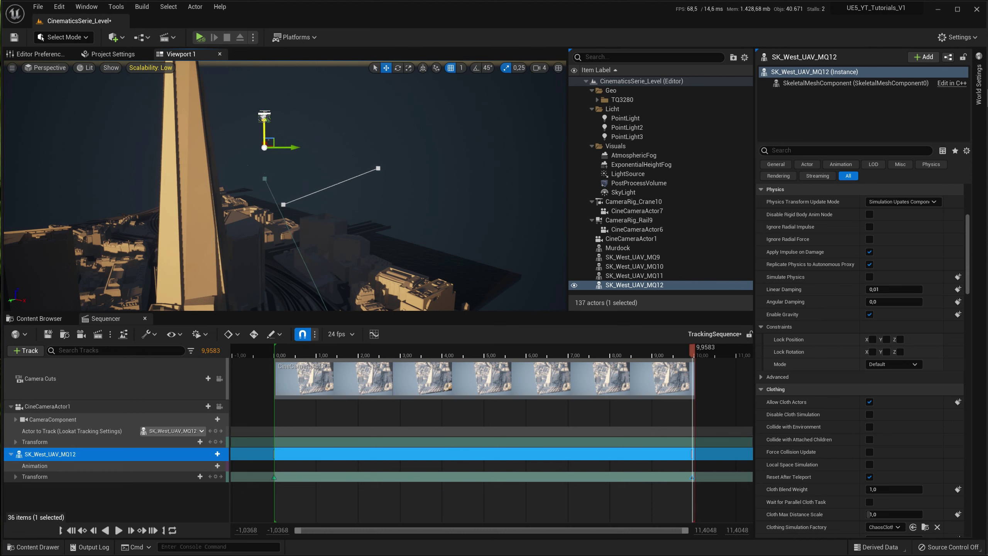
click(215, 479)
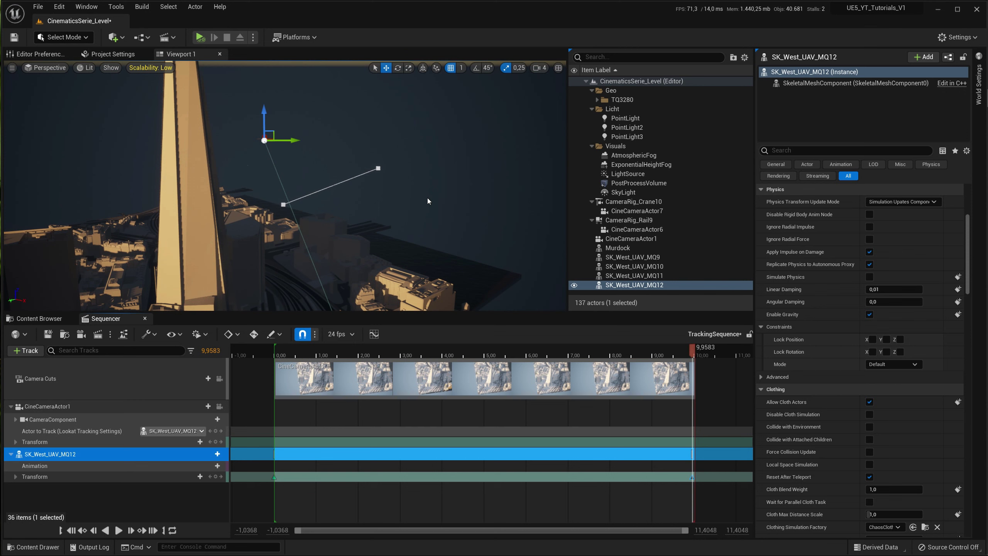
right_click(648, 239)
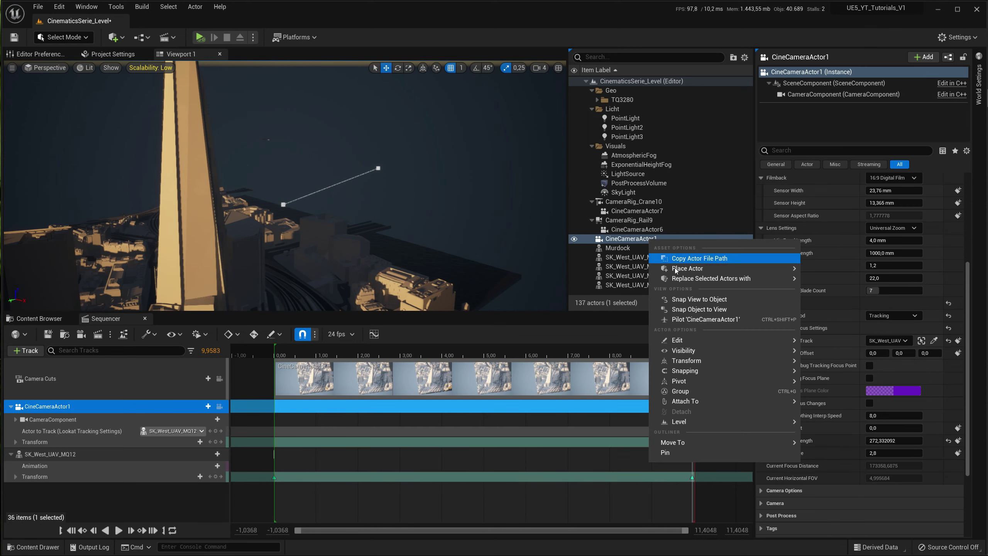
- Pilot CineCameraActor1 and play TrackingSequence from its view to watch it follow the drone
click(702, 320)
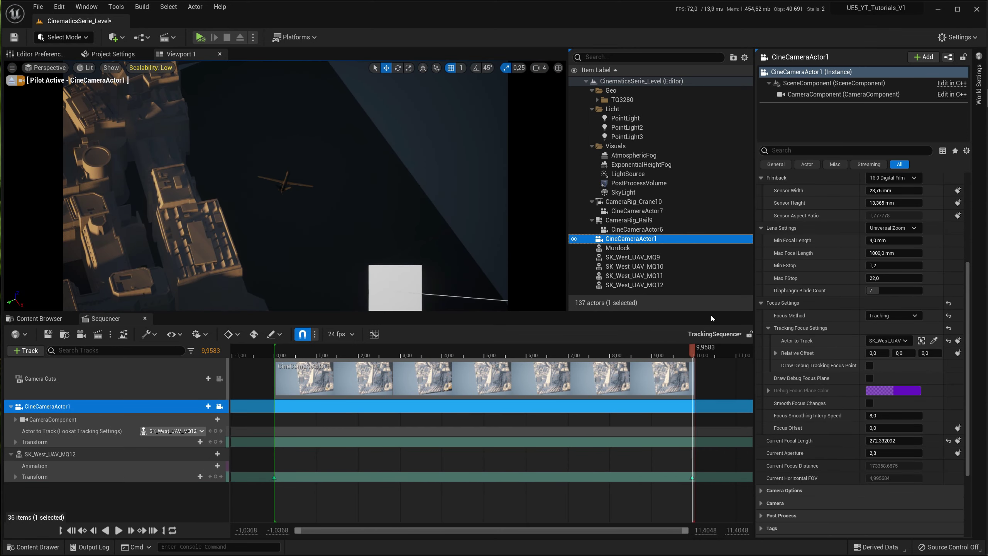
click(117, 530)
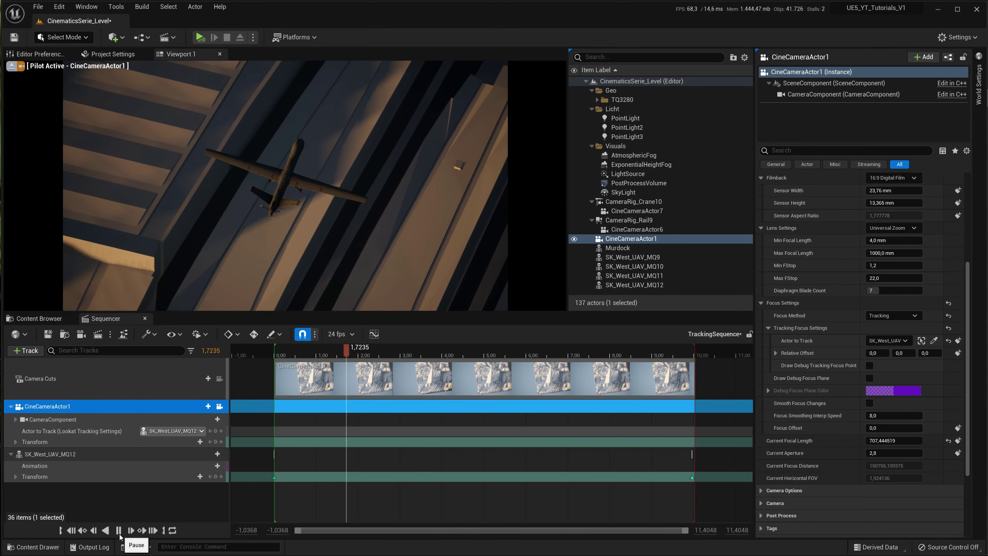
- Pause at 1.7917, eject from CineCameraActor1, and orbit out to overview the whole city tile
click(119, 534)
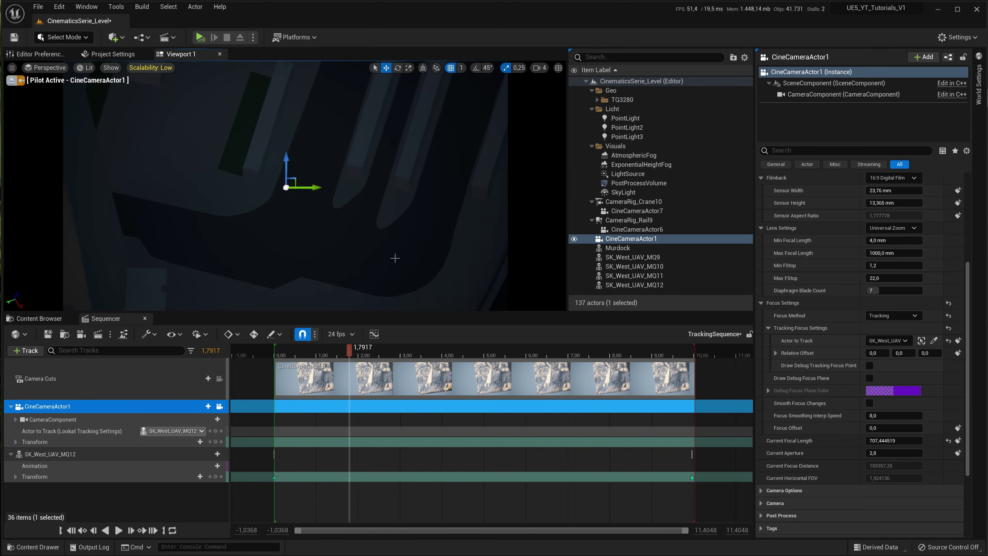
drag(395, 258, 332, 224)
click(12, 81)
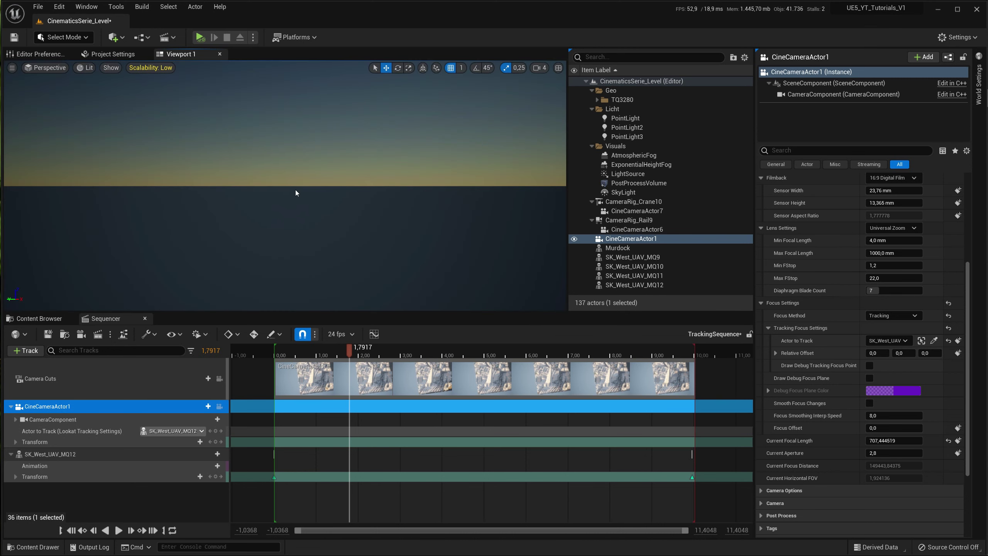
right_drag(295, 189, 292, 190)
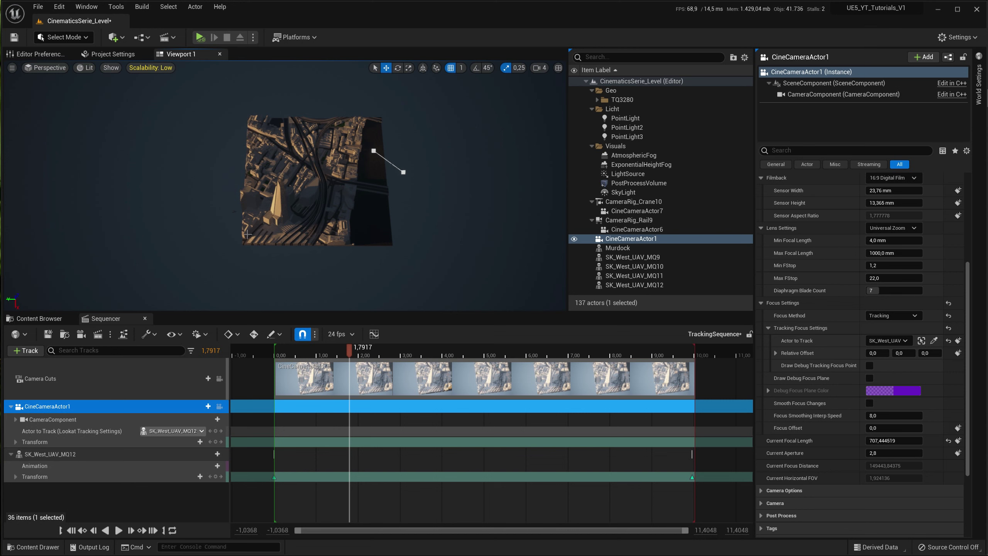
right_drag(369, 169, 445, 197)
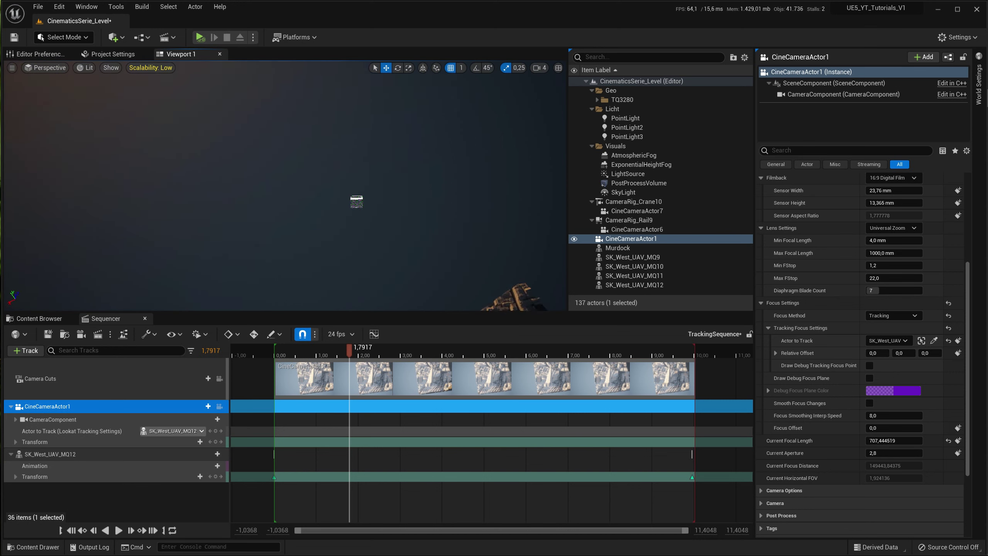
- Pilot CineCameraActor1 again and place the playhead at 4,00
right_click(632, 244)
click(690, 320)
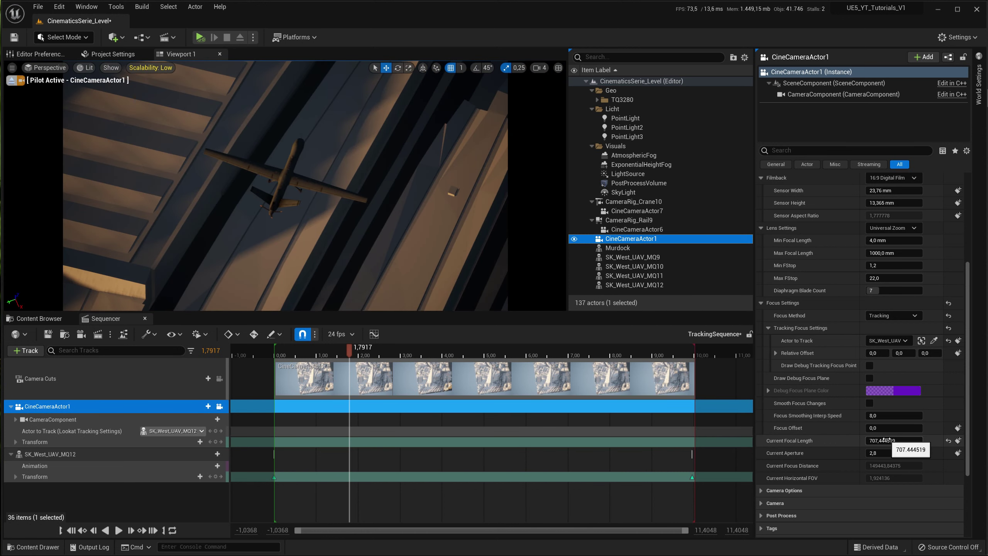
drag(350, 354, 442, 365)
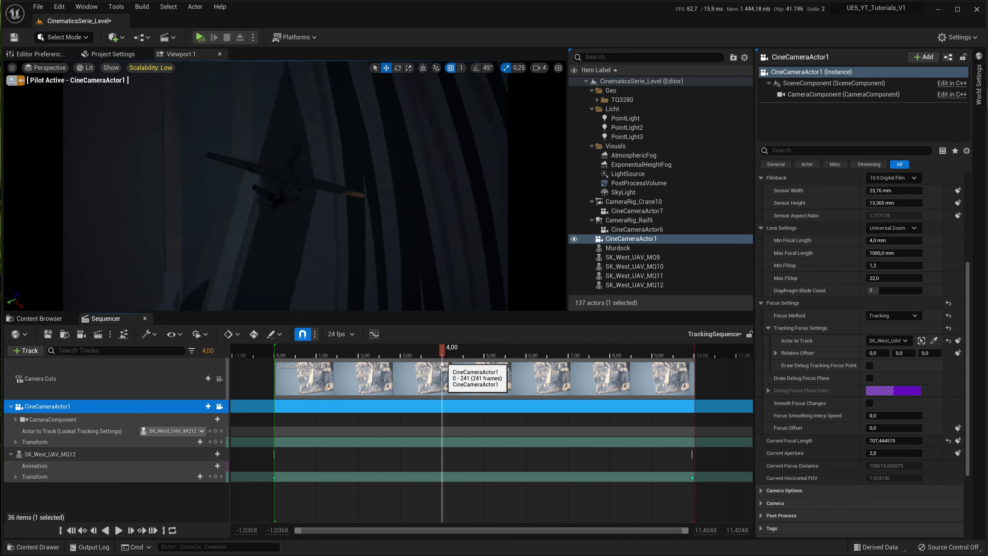
drag(442, 365, 445, 362)
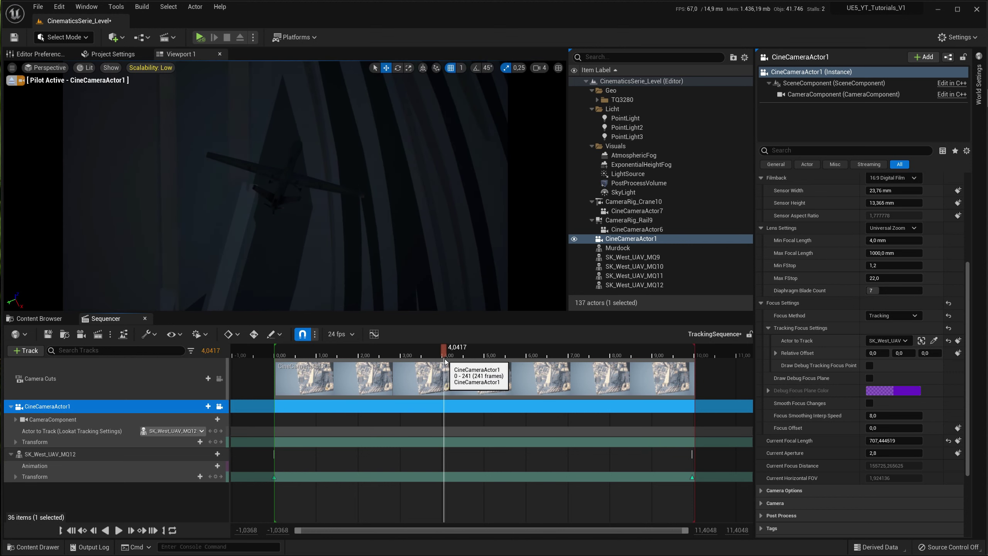
click(444, 360)
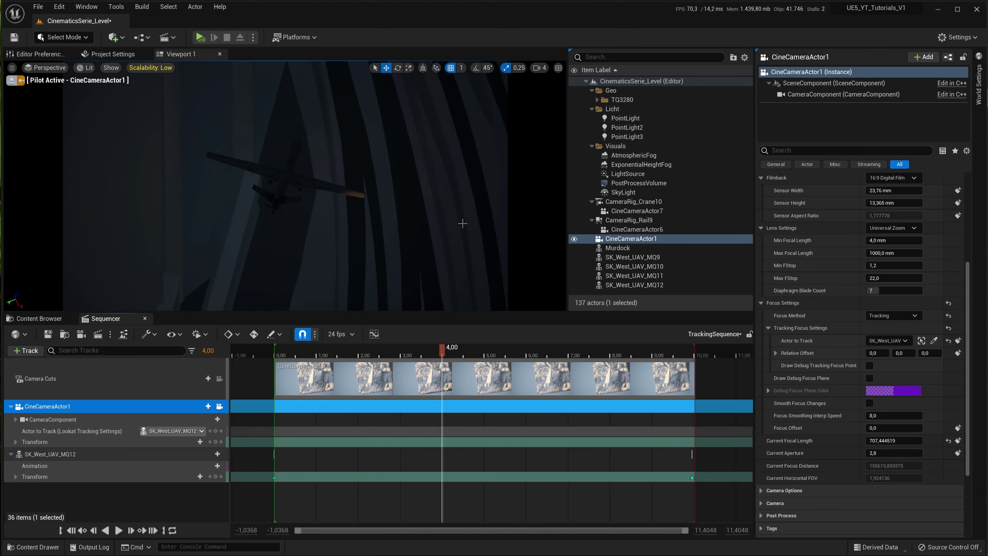
- At 4,00, reframe the camera over the city and key an adjusted focal length
right_drag(463, 223, 463, 222)
right_drag(463, 222, 463, 223)
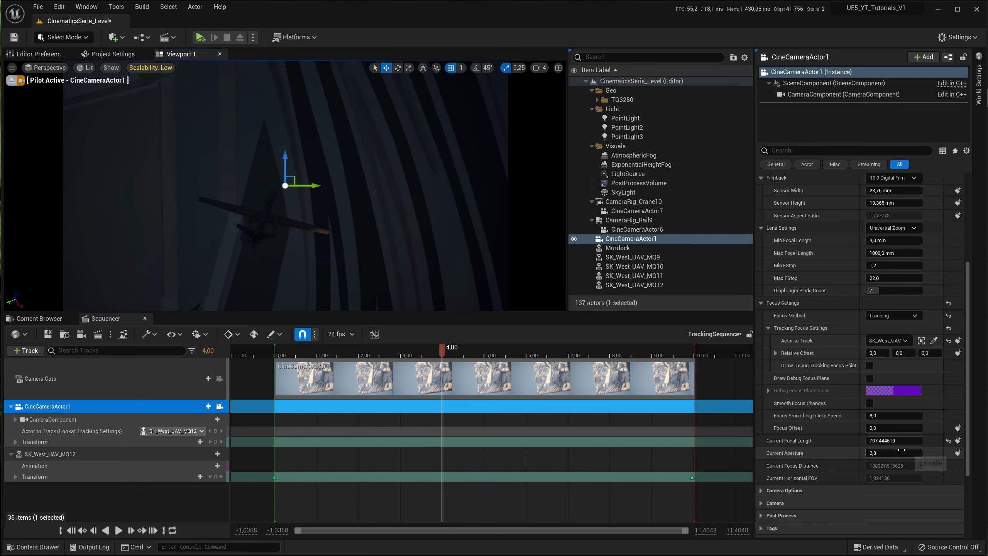
mouse_move(899, 441)
mouse_down()
mouse_move(824, 448)
mouse_move(836, 452)
mouse_up()
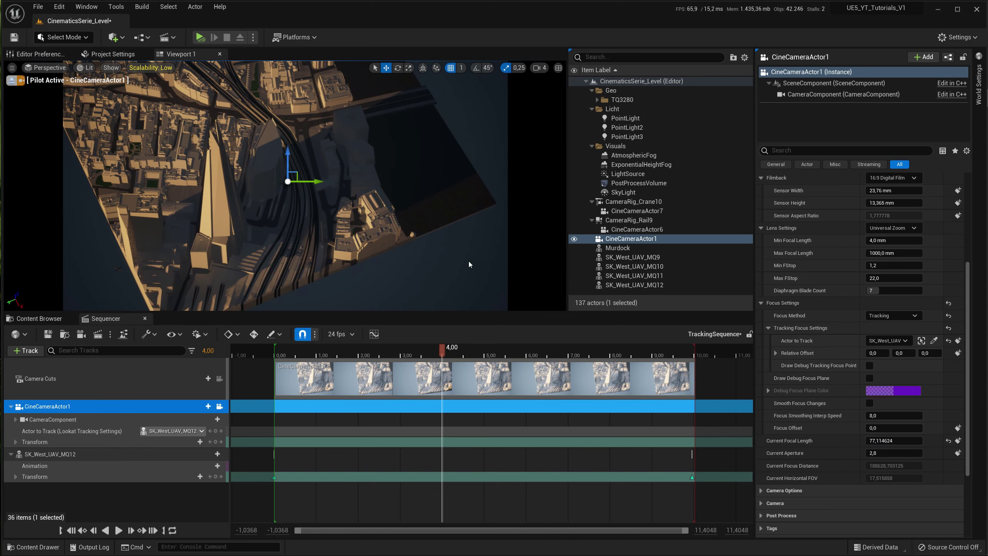
right_drag(468, 262, 446, 262)
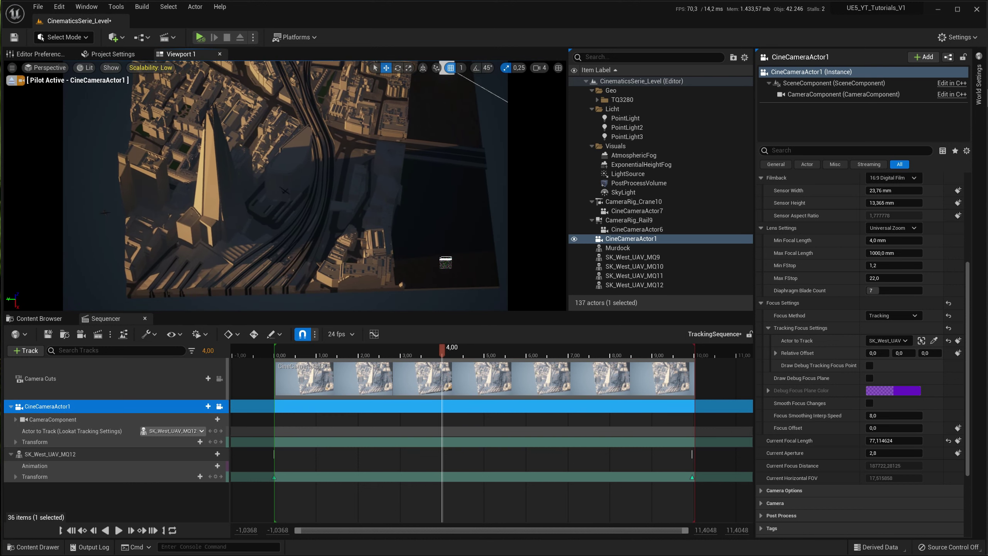
right_drag(469, 260, 466, 259)
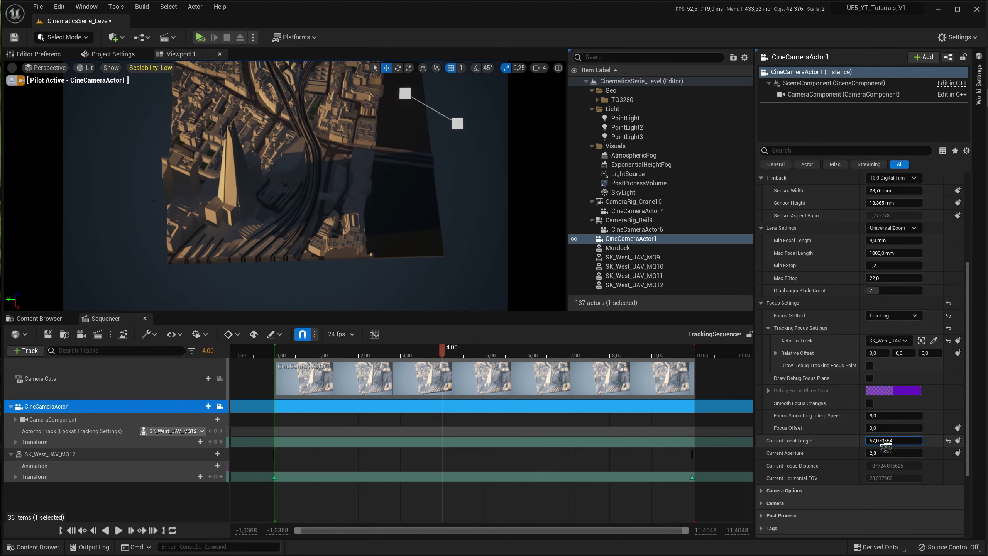
drag(891, 445, 933, 447)
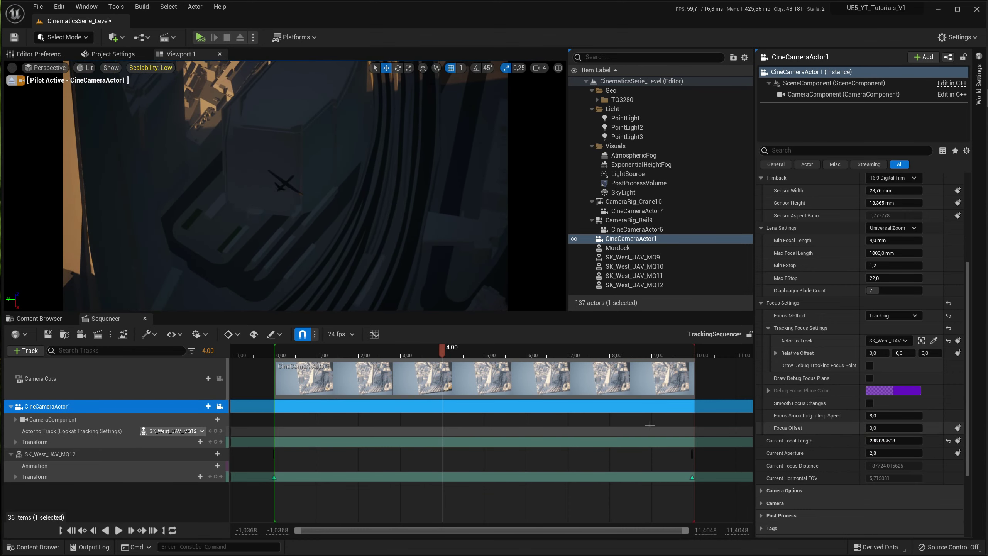
- Zoom the focal length in on the drone near 2,08, preview playback, and rewind to 0,00
mouse_move(443, 353)
mouse_down()
mouse_move(340, 374)
mouse_move(363, 375)
mouse_up()
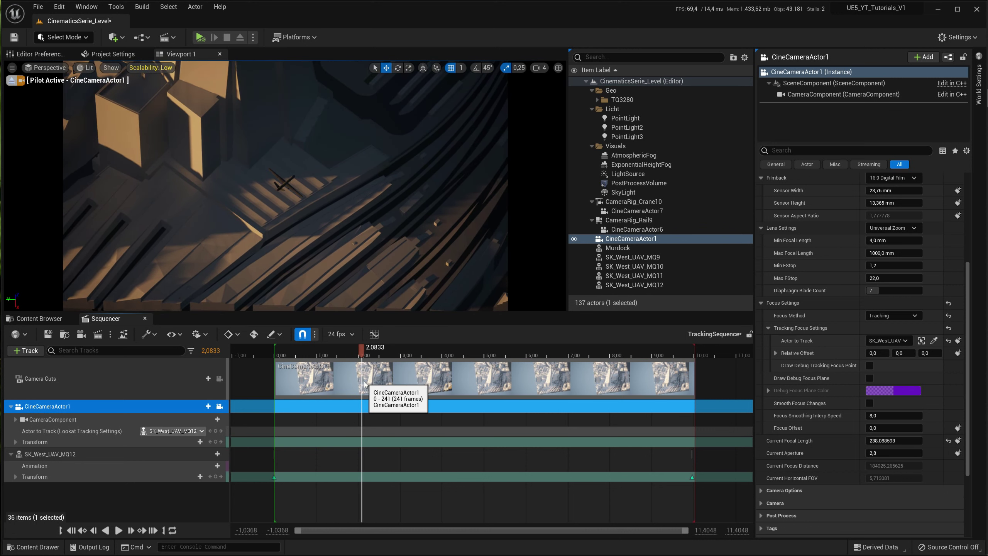
drag(899, 441, 932, 444)
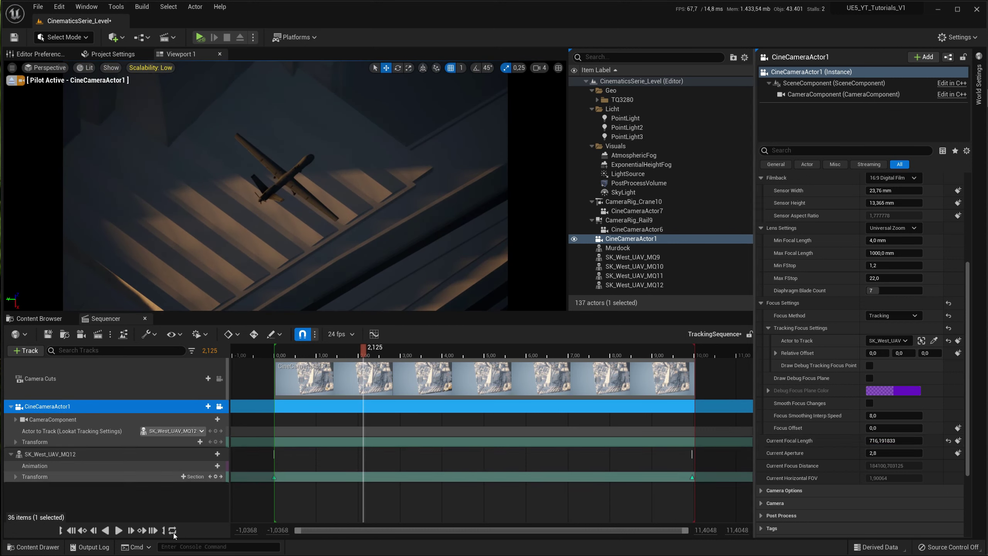
click(117, 530)
mouse_move(884, 442)
mouse_down()
mouse_move(827, 438)
mouse_move(894, 448)
mouse_up()
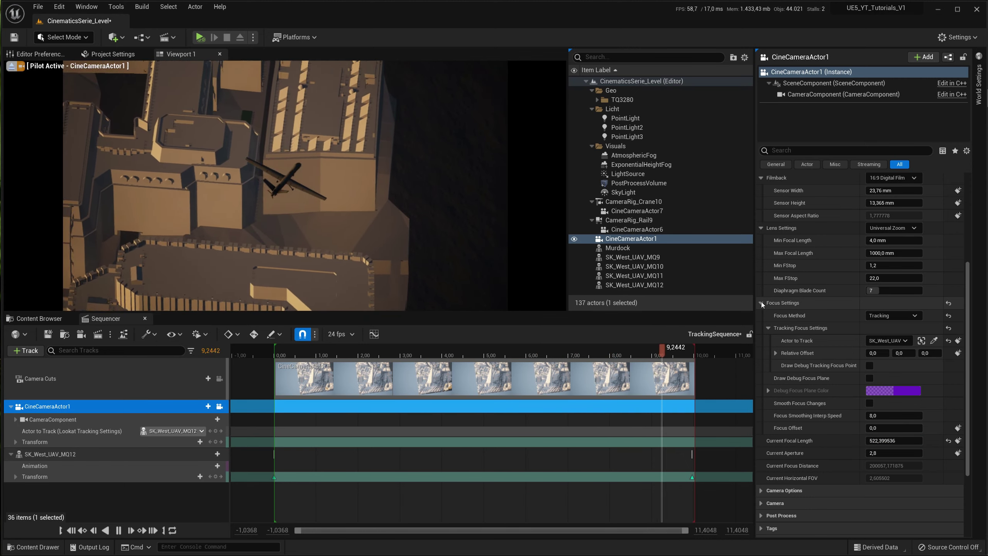
click(348, 352)
click(267, 345)
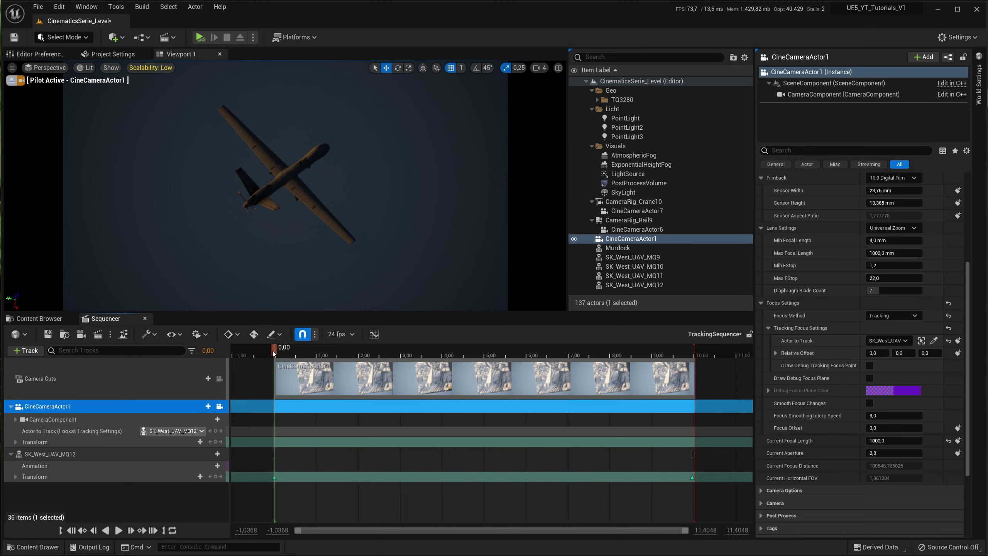
- Place the playhead at 1,625 and lower the focal length slightly
drag(273, 351, 343, 360)
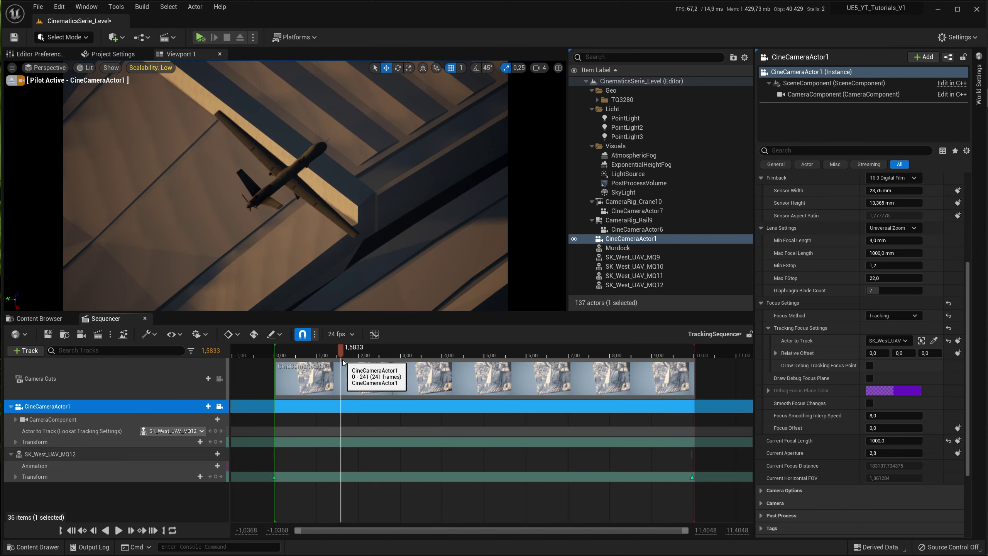
click(344, 354)
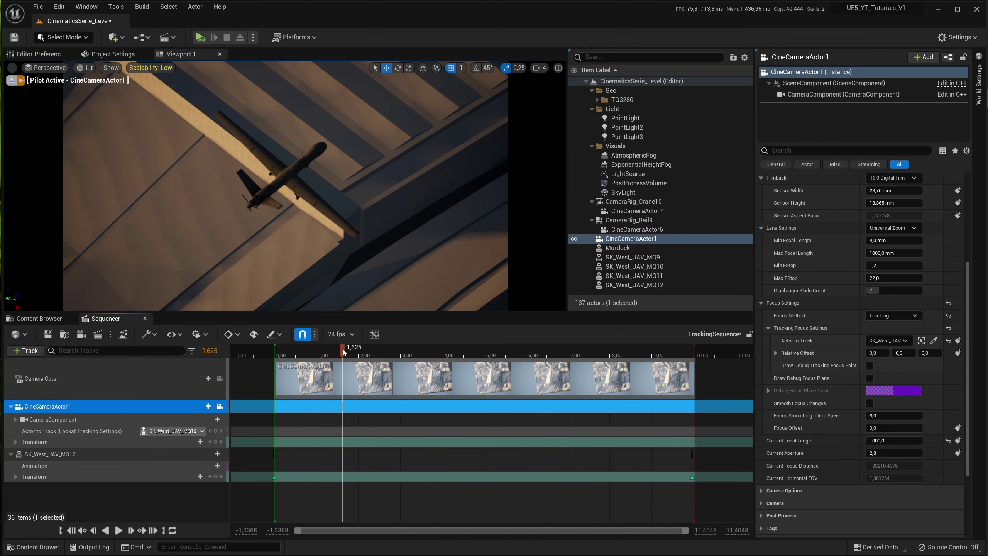
mouse_move(881, 440)
mouse_down()
mouse_move(905, 437)
mouse_move(855, 442)
mouse_up()
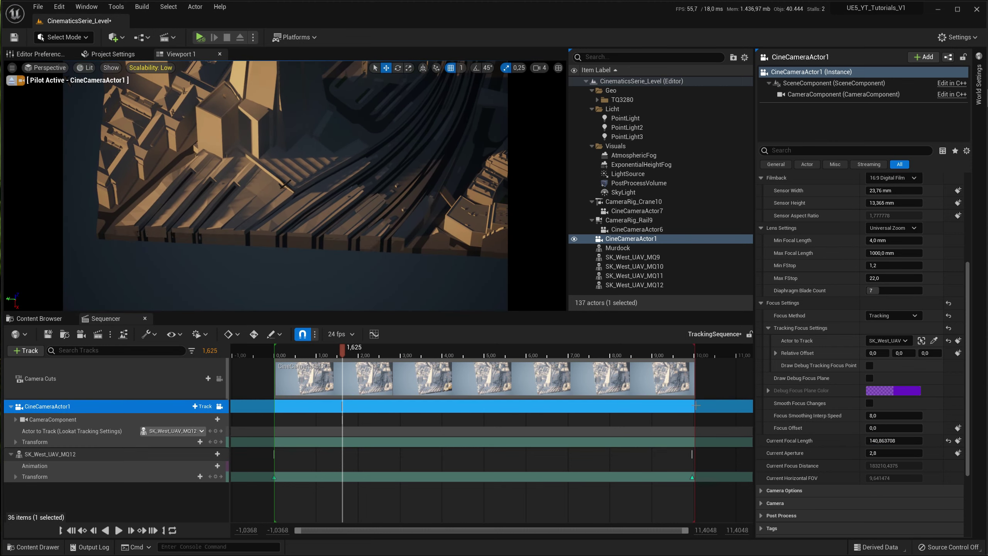
- Scrub to 3,625, zoom the focal length out toward the city, then scrub to about 4,50
drag(344, 355, 363, 359)
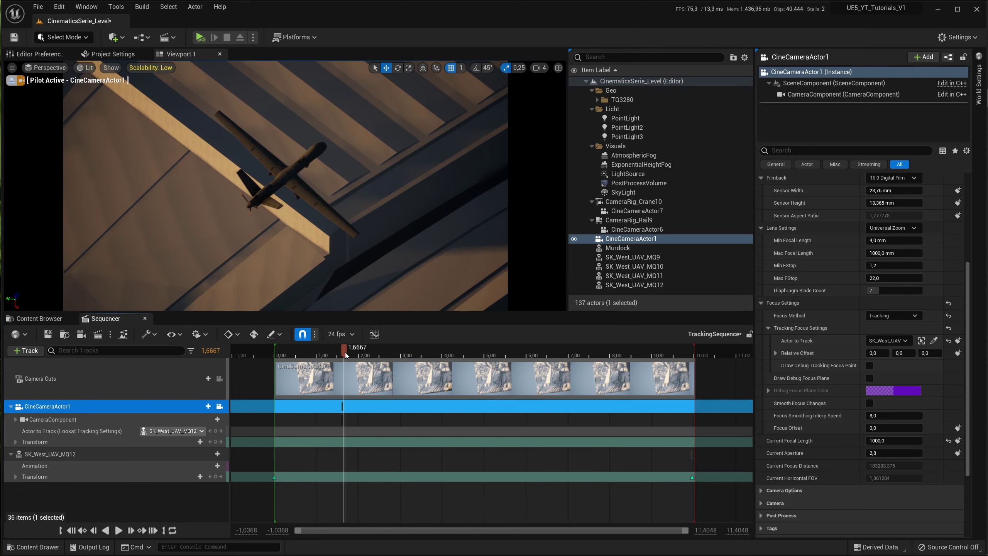
drag(363, 358, 471, 367)
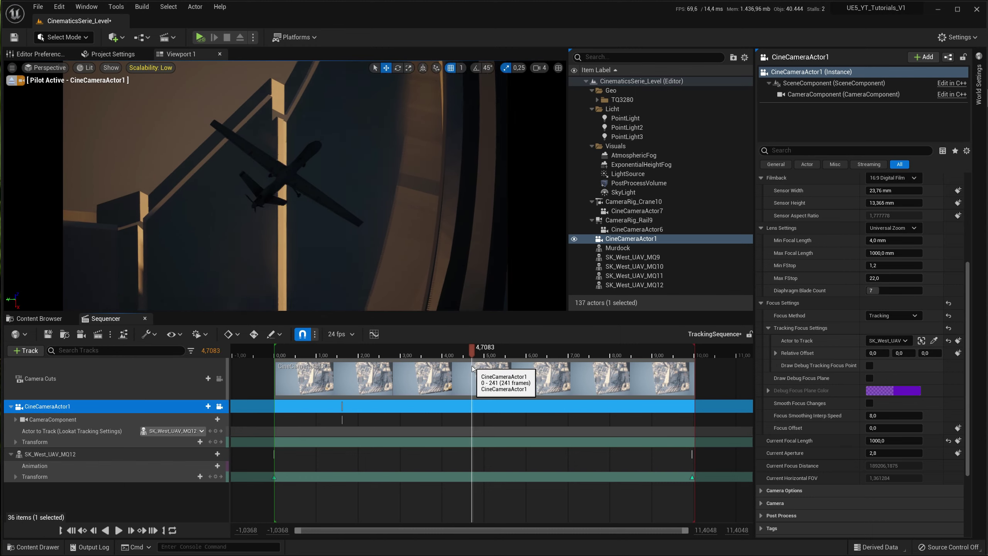
drag(886, 442, 825, 443)
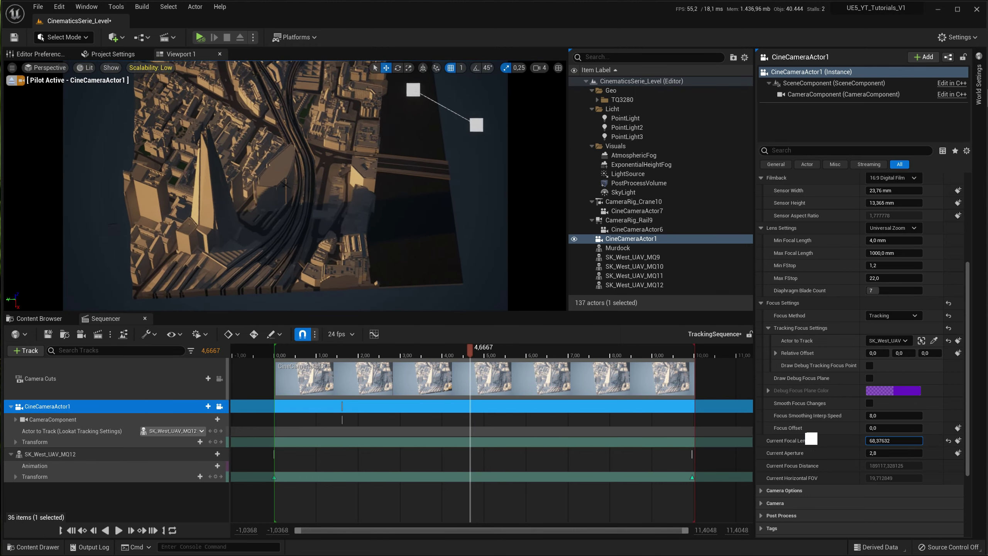
drag(824, 443, 788, 443)
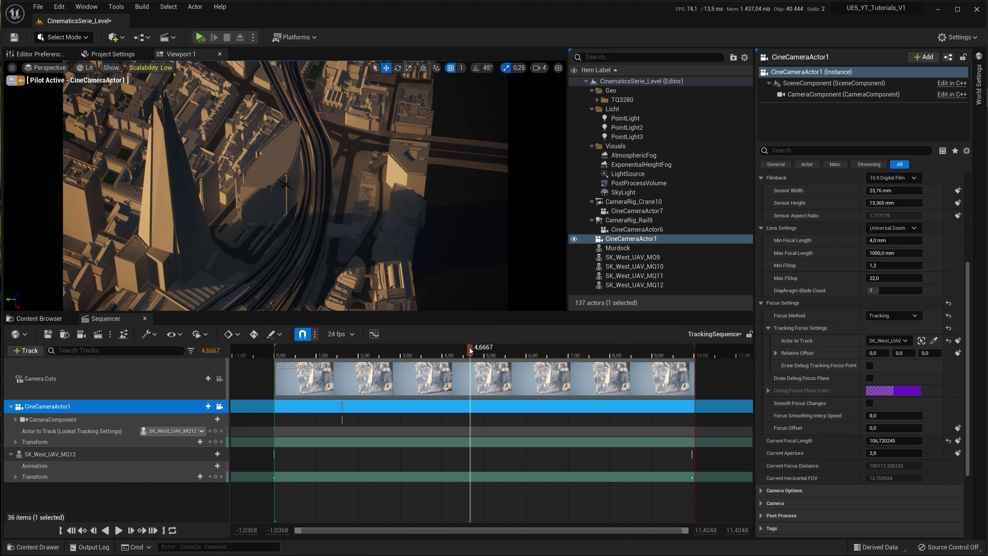
drag(468, 351, 466, 350)
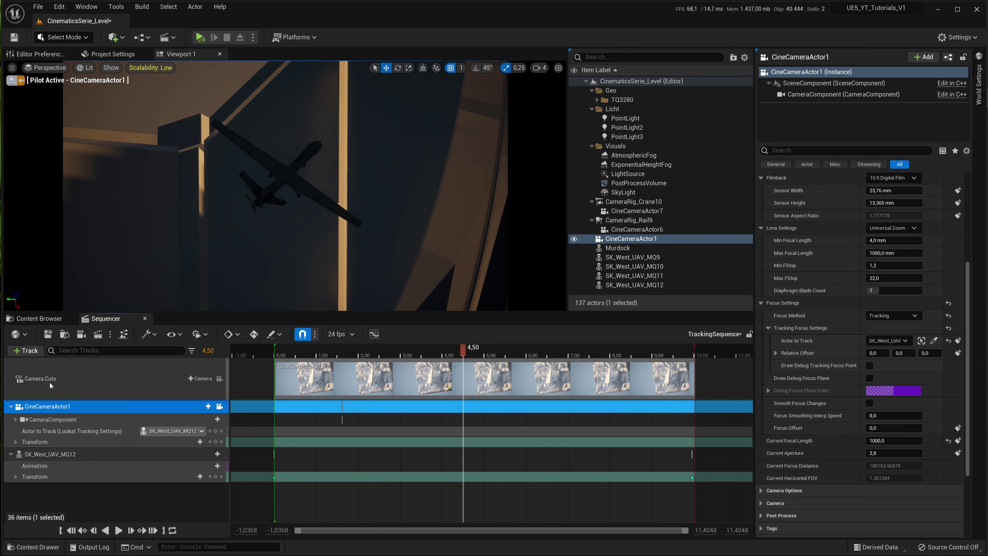
- Expand CameraComponent and key Current Focal Length at 120 at 4,4167
click(16, 419)
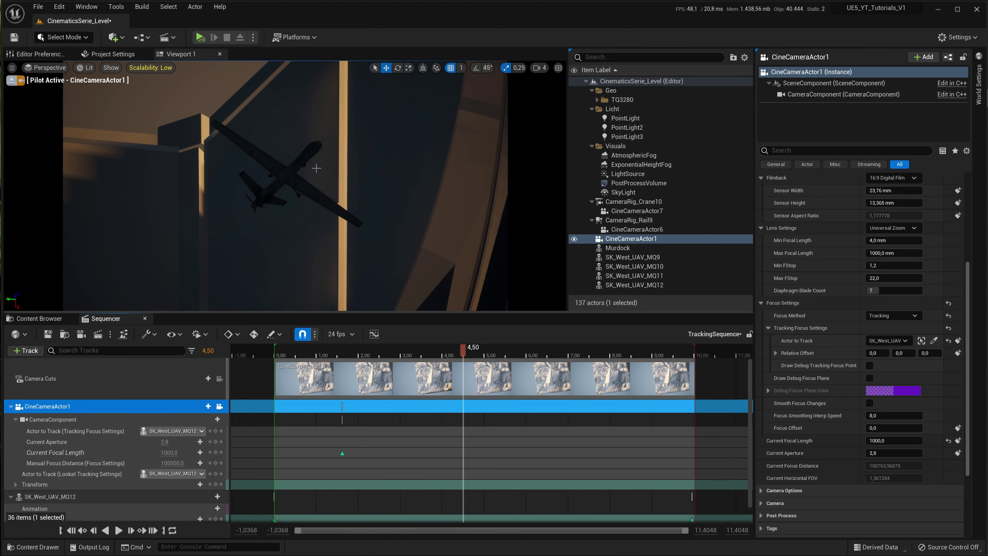
mouse_move(463, 351)
mouse_down()
mouse_move(437, 370)
mouse_move(459, 370)
mouse_up()
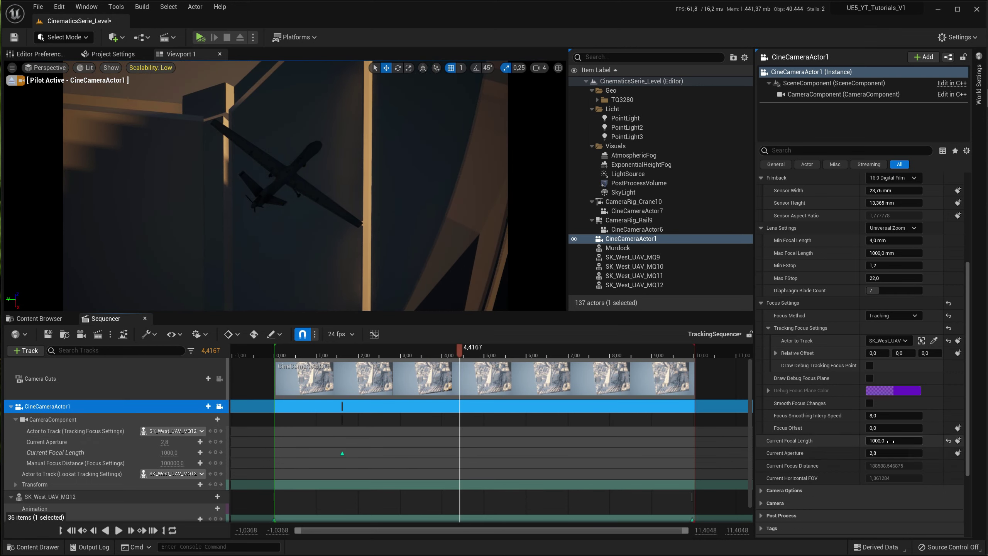
drag(890, 445, 830, 436)
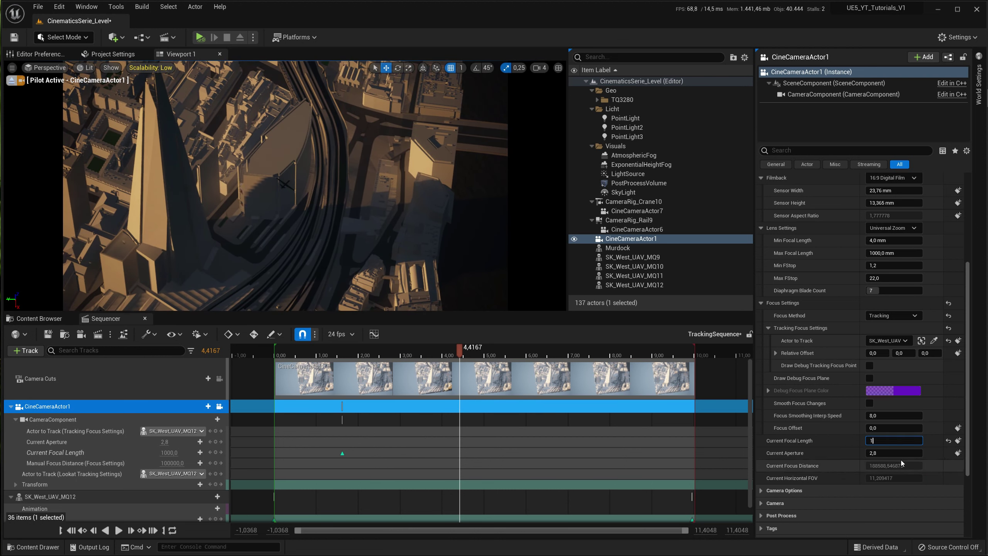
text(20)
key(Return)
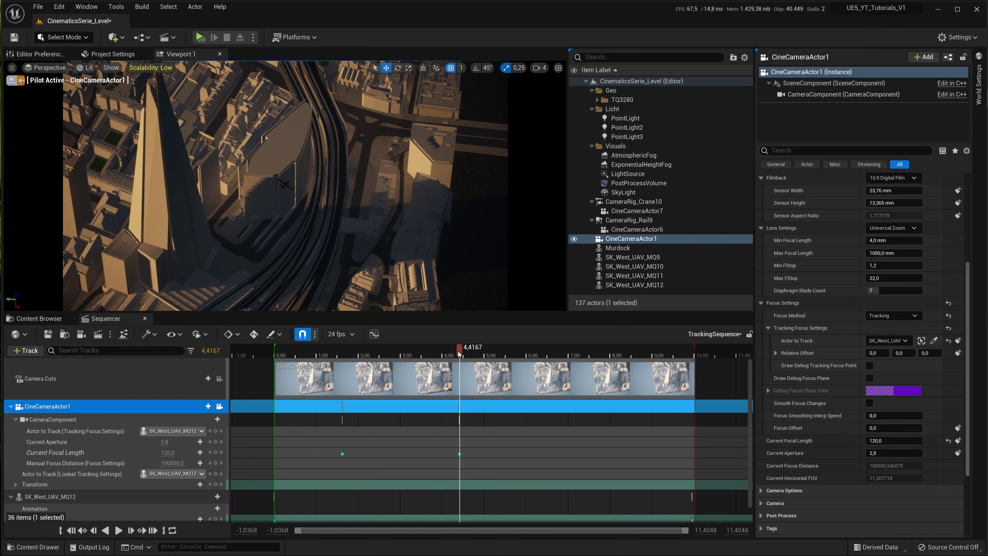
- Scrub to 7,0833 and key the focal length at about 440.93
drag(460, 353, 522, 361)
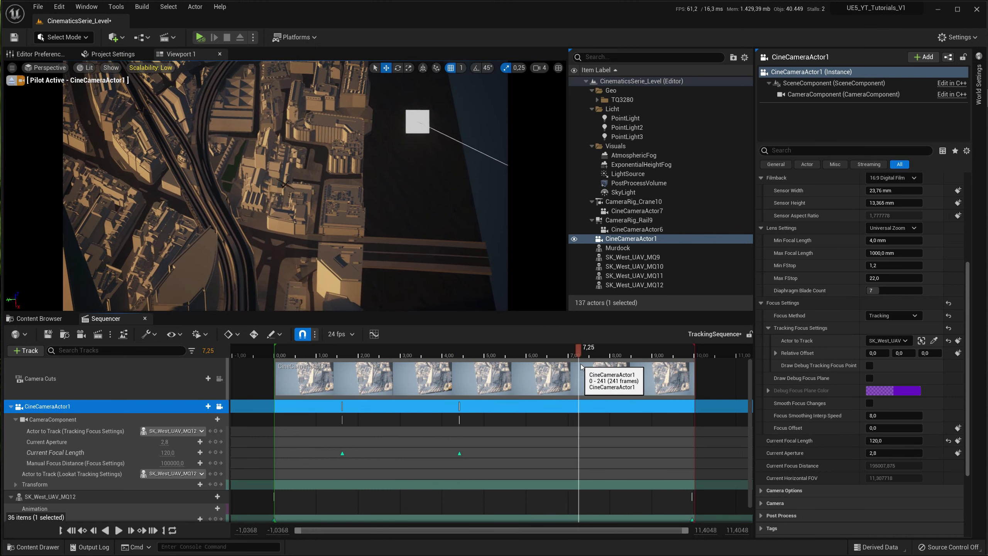
mouse_move(521, 361)
mouse_down()
mouse_move(583, 368)
mouse_move(574, 372)
mouse_up()
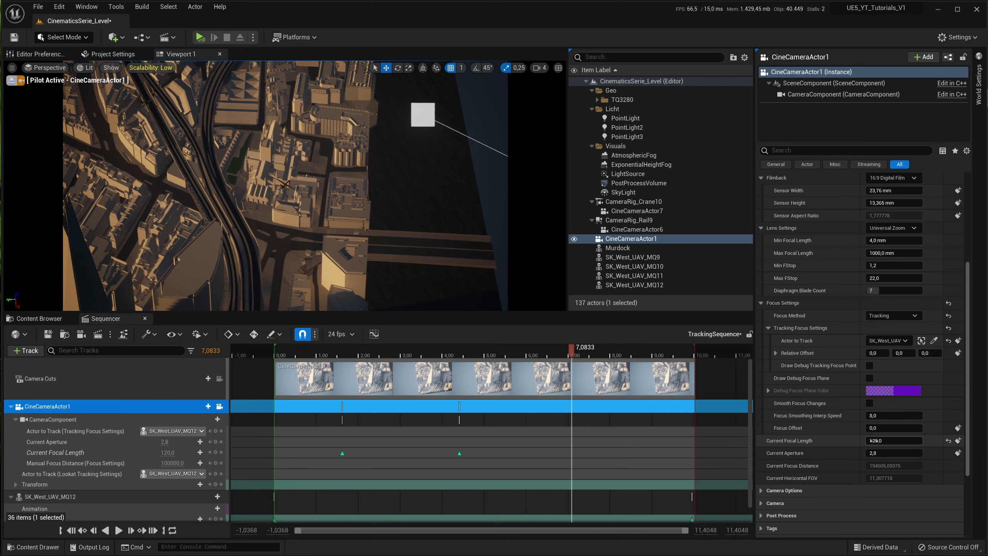
drag(870, 441, 970, 445)
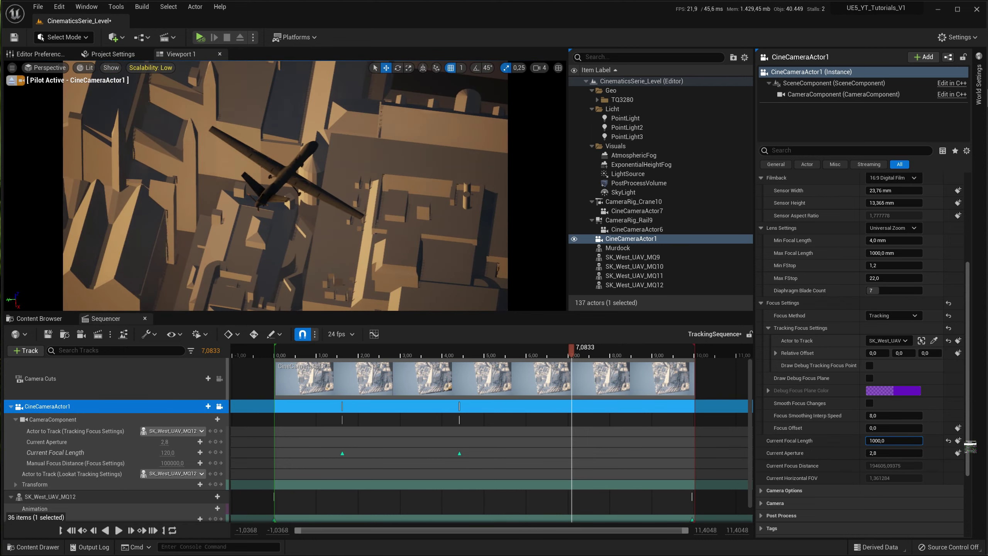
mouse_move(943, 443)
mouse_down()
mouse_move(903, 441)
mouse_move(933, 442)
mouse_up()
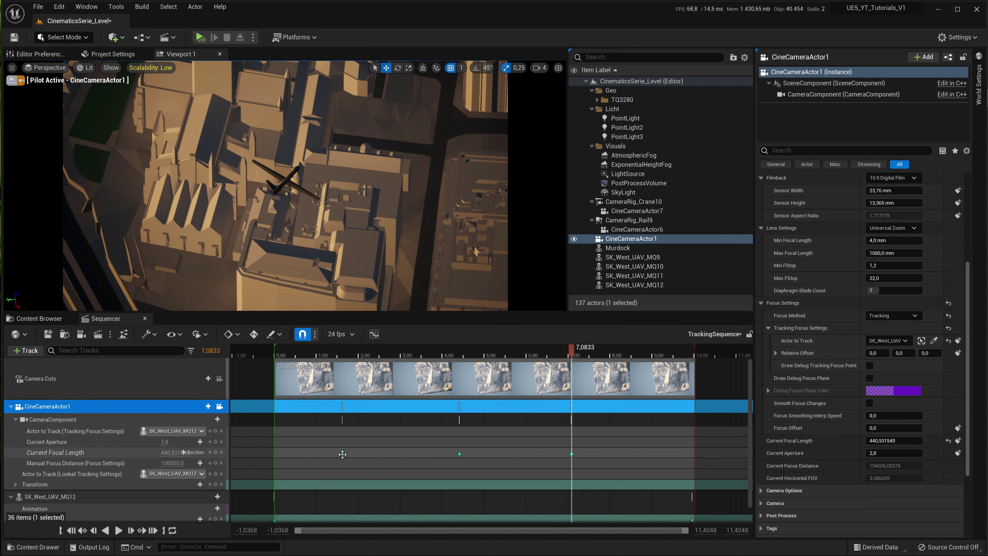
- Set the focal-length keys at 4,4167, 7,0833 and 1,625 to Cubic (Auto) interpolation
click(458, 454)
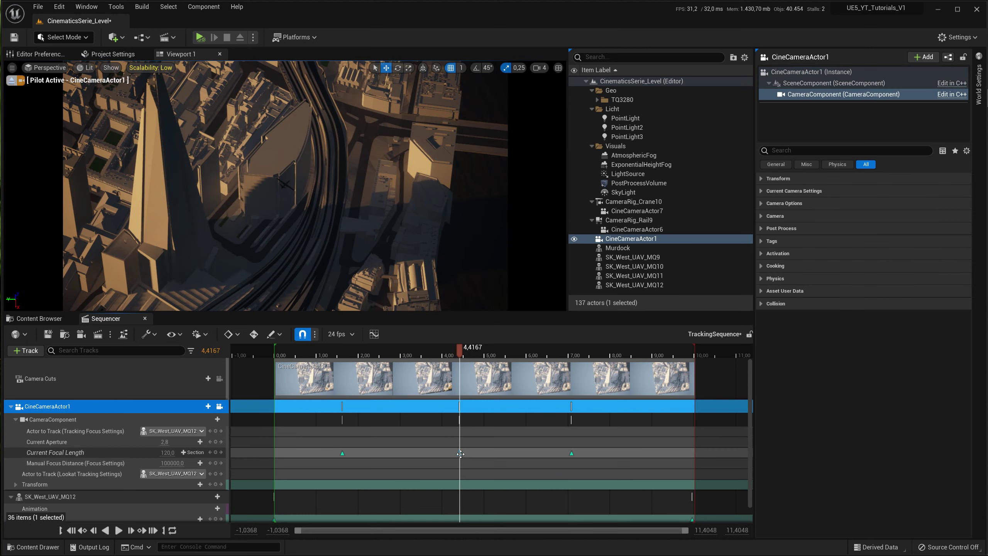
right_click(459, 453)
click(511, 353)
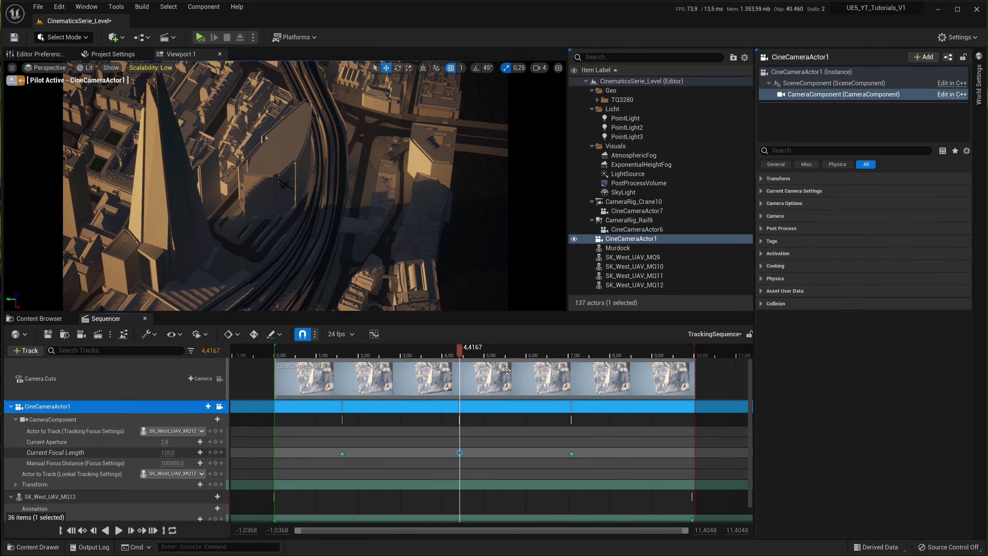
click(571, 453)
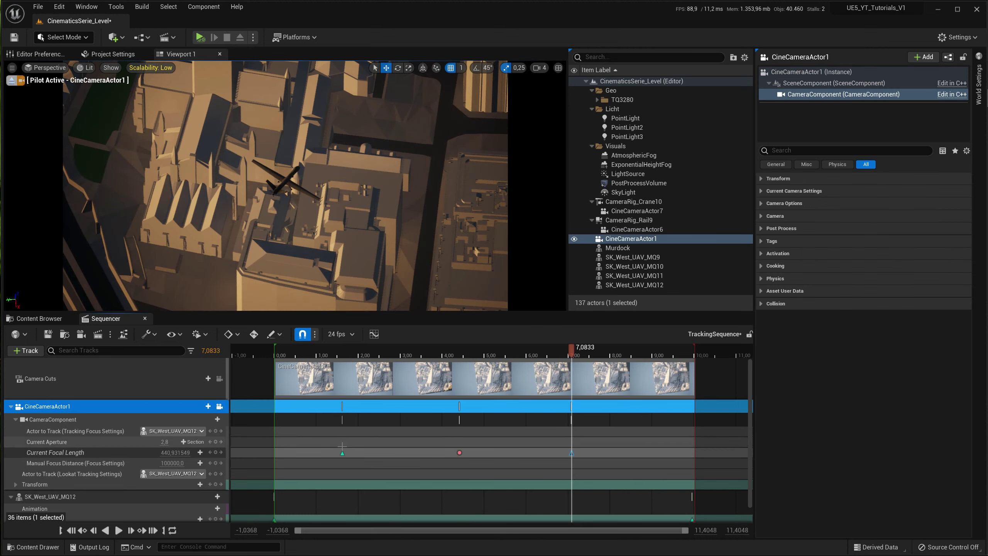
click(342, 453)
right_click(342, 453)
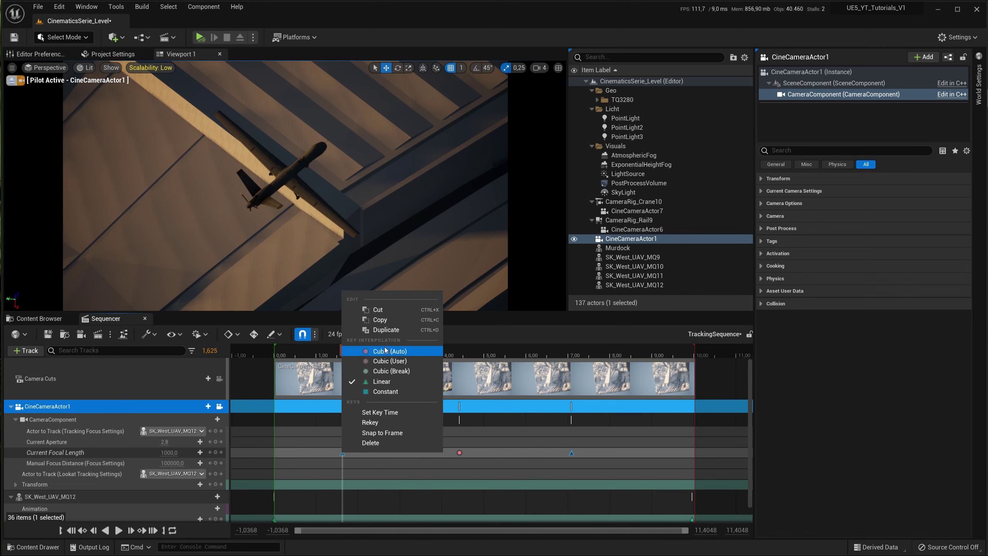
click(385, 350)
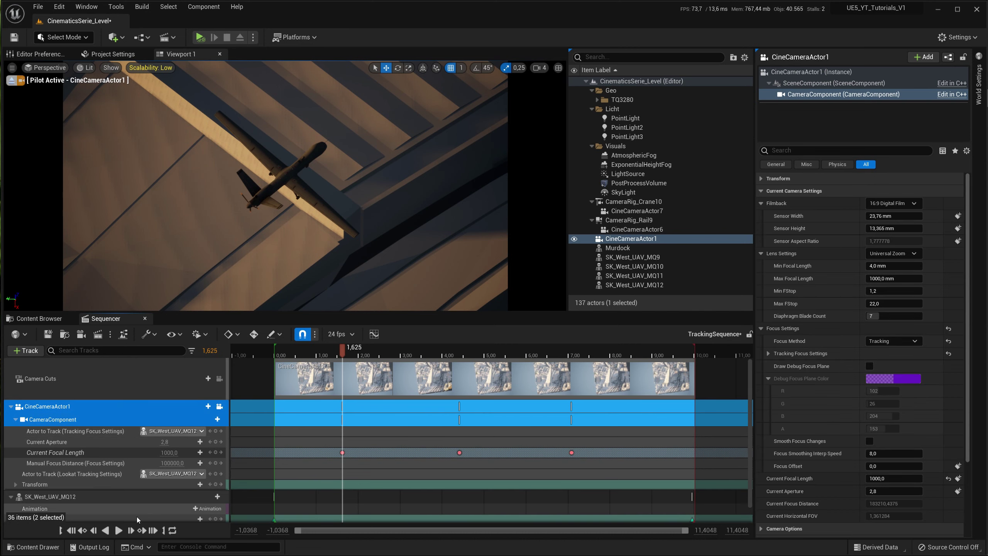
- Play the cubic zoom back to preview it, then stop playback
click(119, 530)
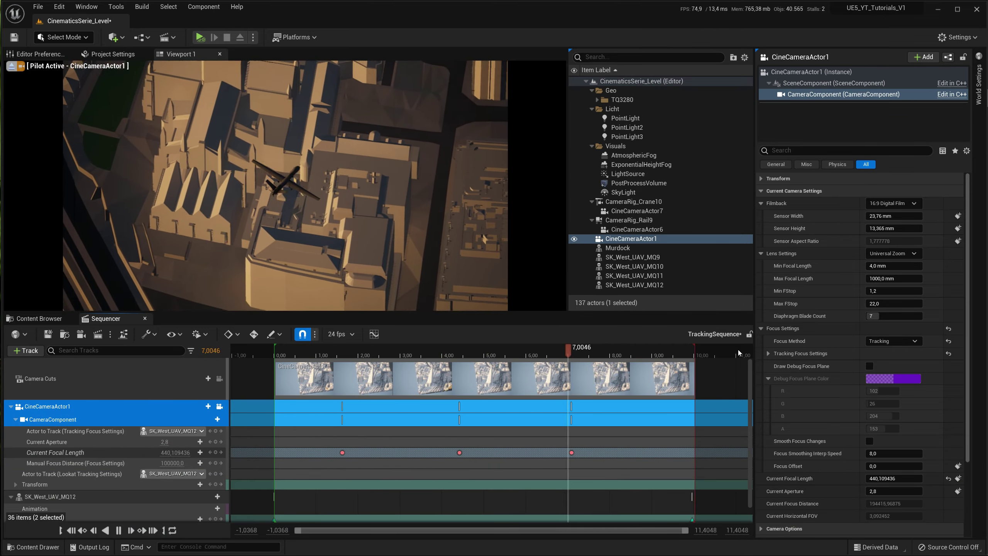
click(118, 530)
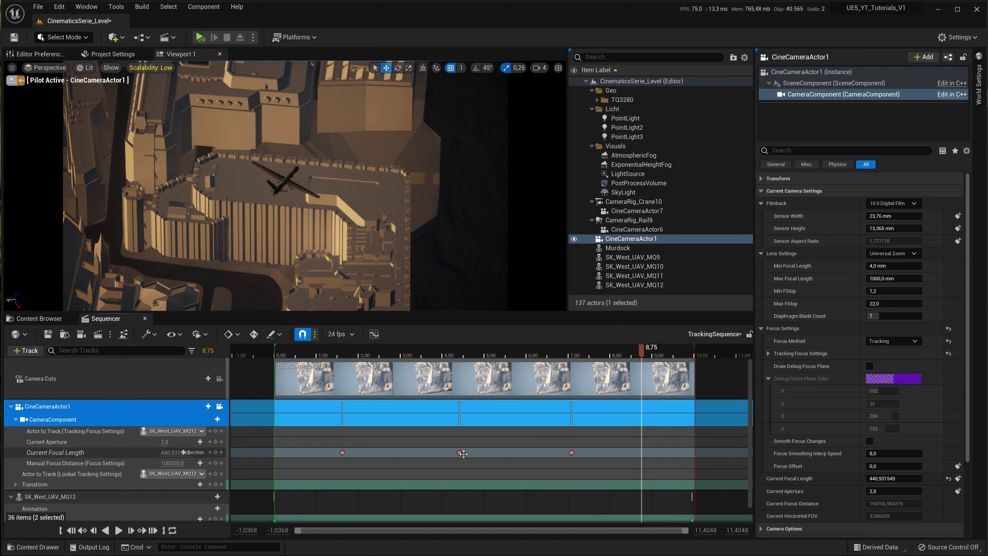
click(460, 452)
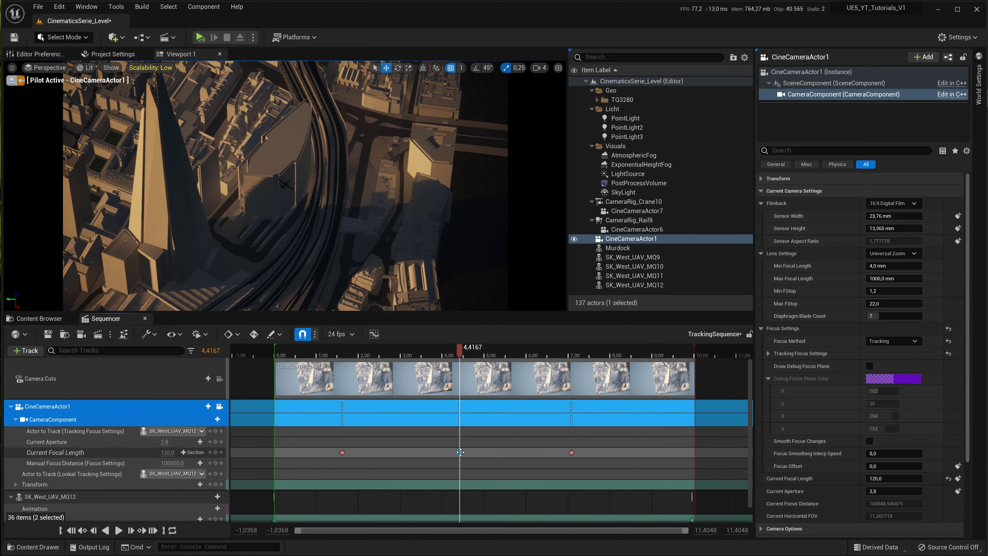
- Move the 120 focal-length key earlier and key another 120 focal length at 5,00
mouse_move(460, 452)
mouse_down()
mouse_move(396, 448)
mouse_move(430, 452)
mouse_up()
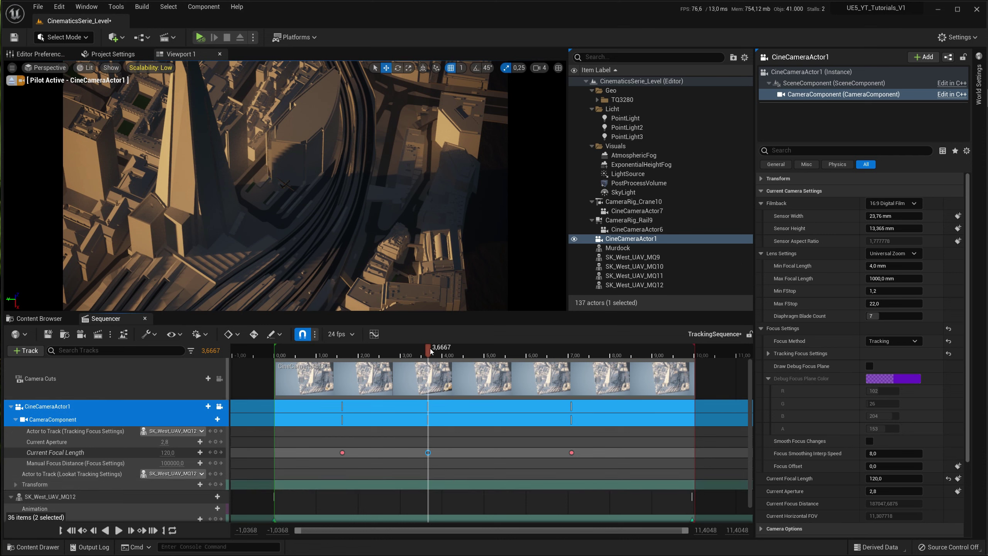
drag(431, 351, 485, 350)
text(120)
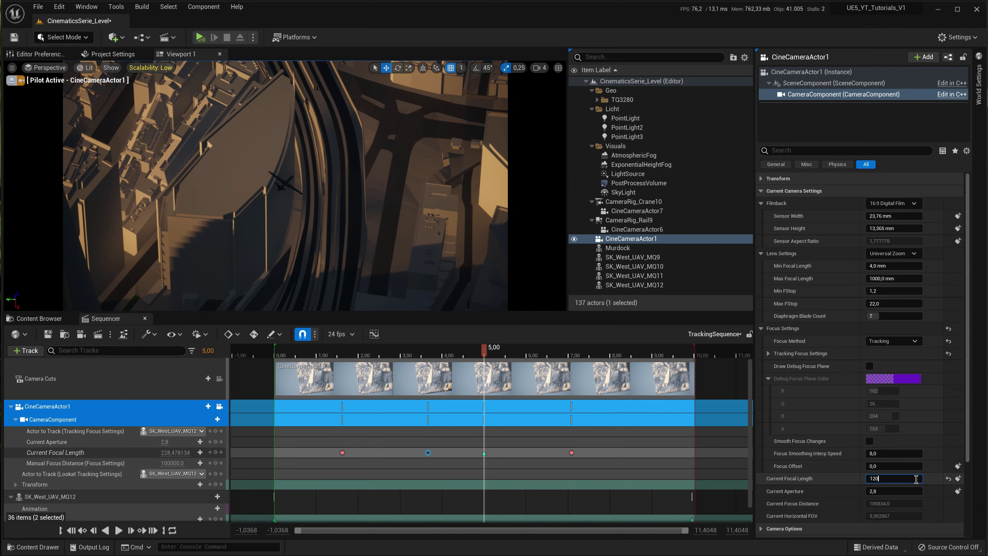
key(Return)
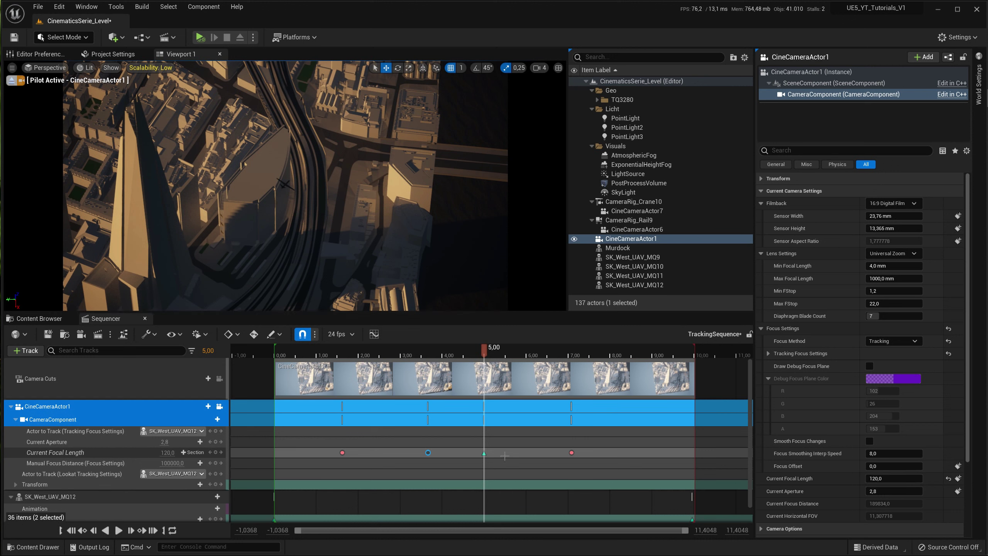
- Make the new 5,00 key Cubic (Auto) and play the zoom back
right_click(484, 454)
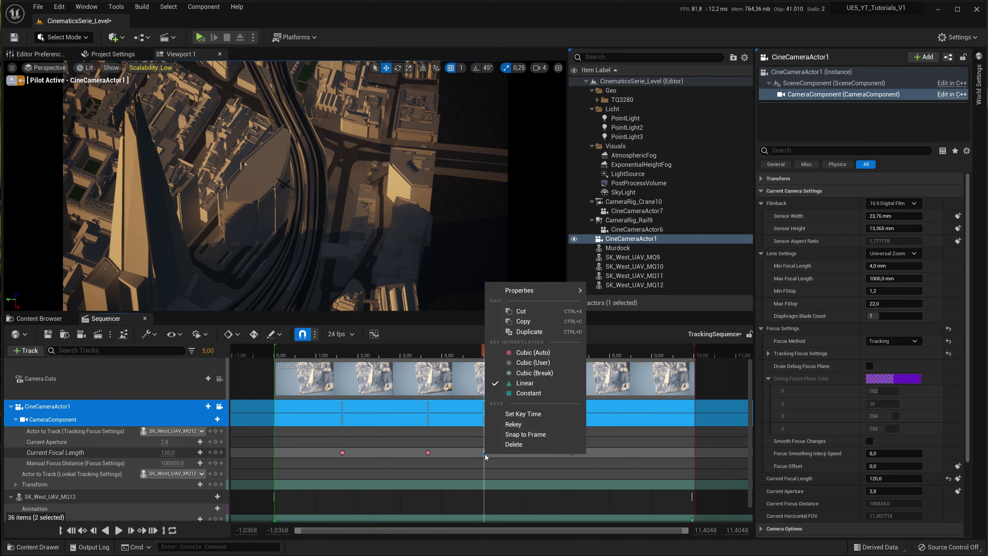
click(533, 353)
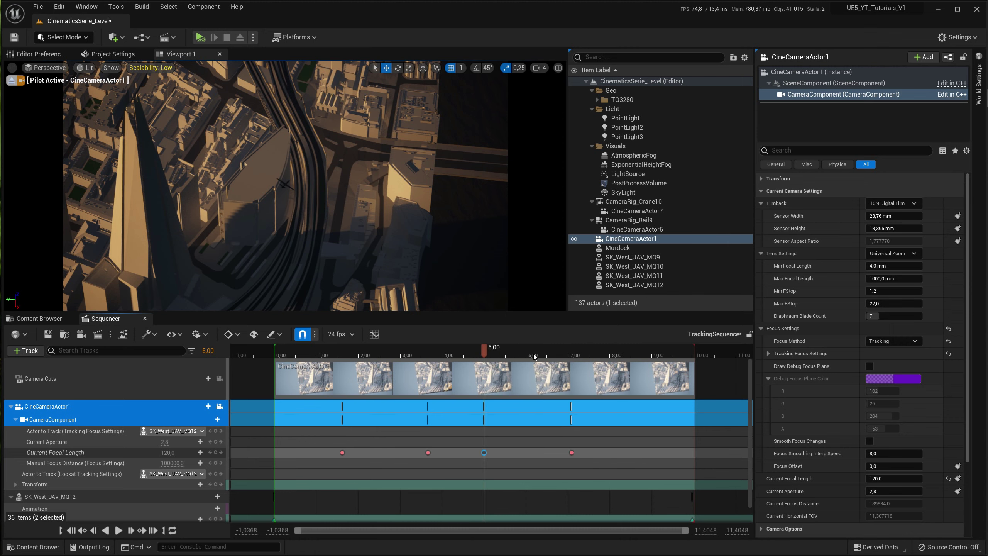
click(117, 530)
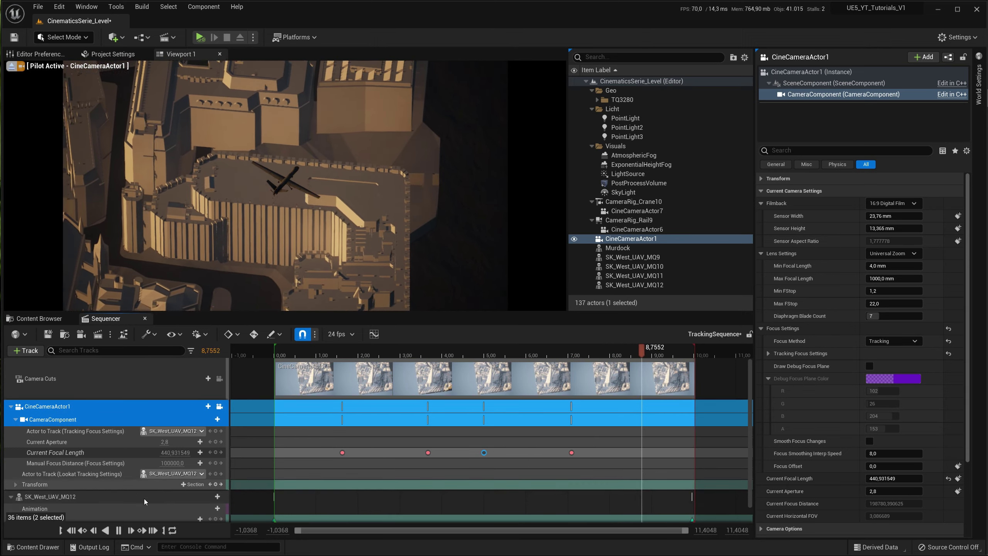
- Stop playback and move the last focal-length key (440.93) later, to about 8.79 s
key(space)
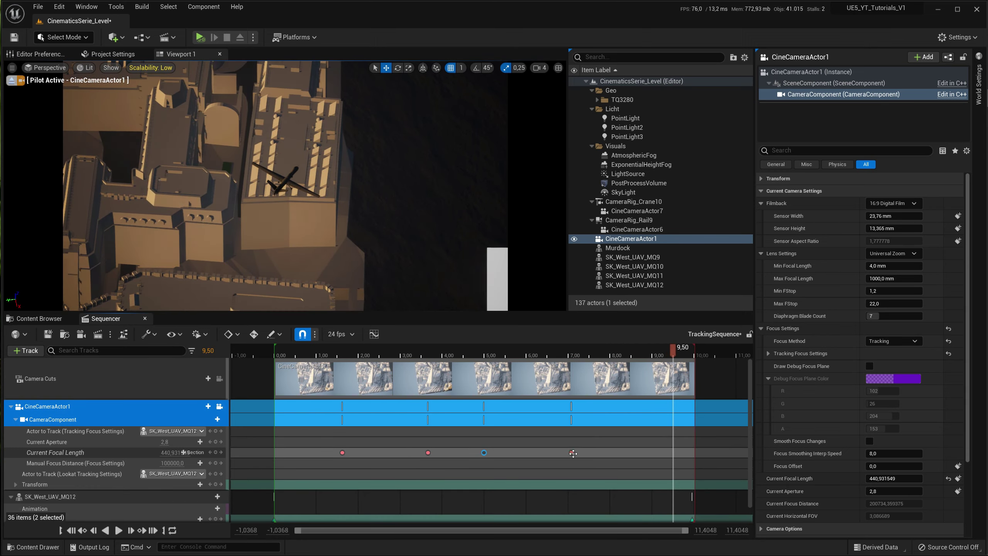
drag(571, 453, 657, 448)
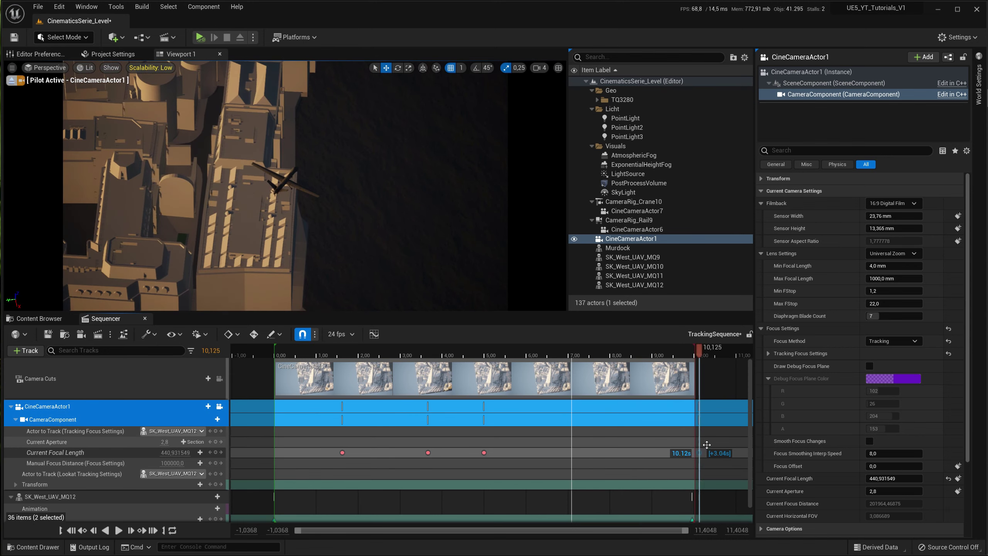
drag(657, 448, 643, 440)
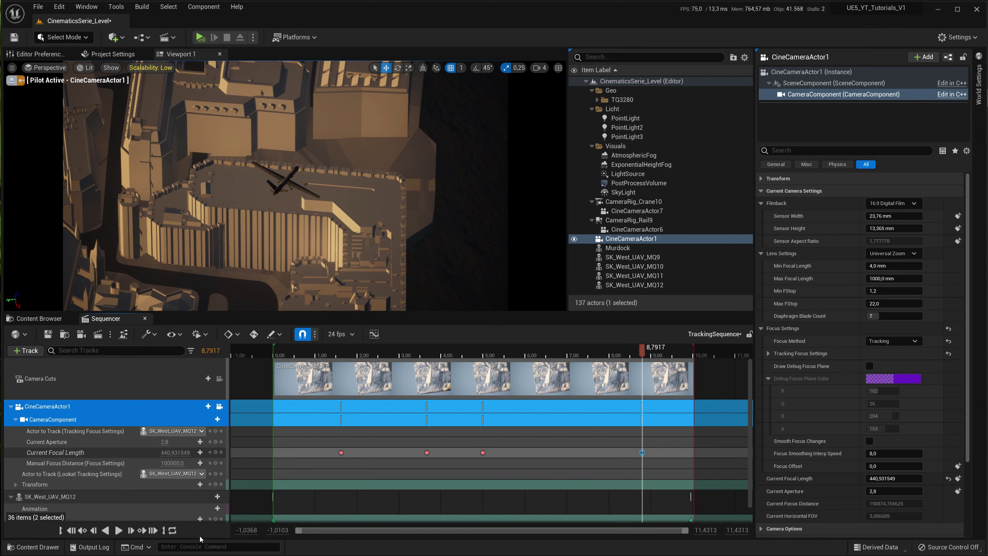
- Replay the sequence from the start to preview the zoom, stopping around 1.1667
click(71, 530)
click(118, 530)
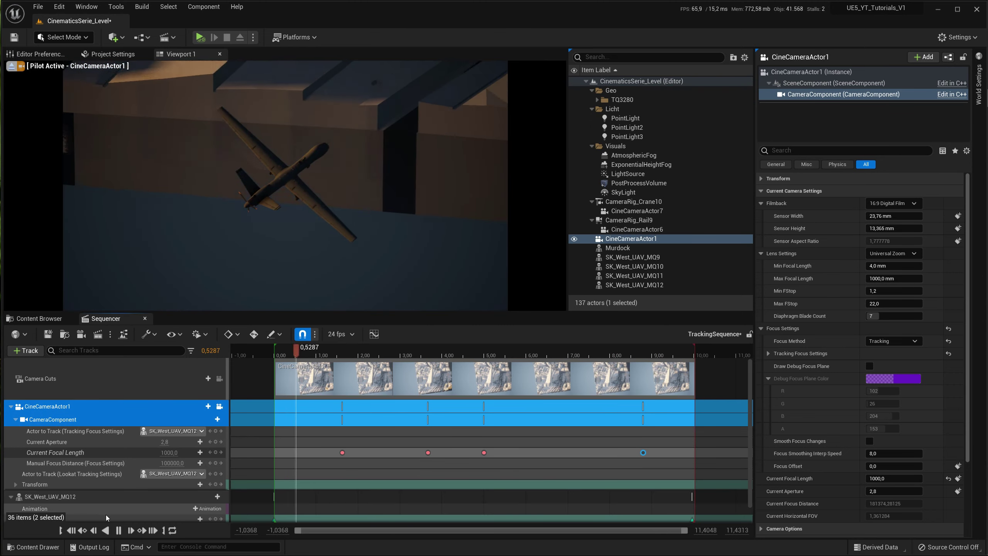
click(119, 531)
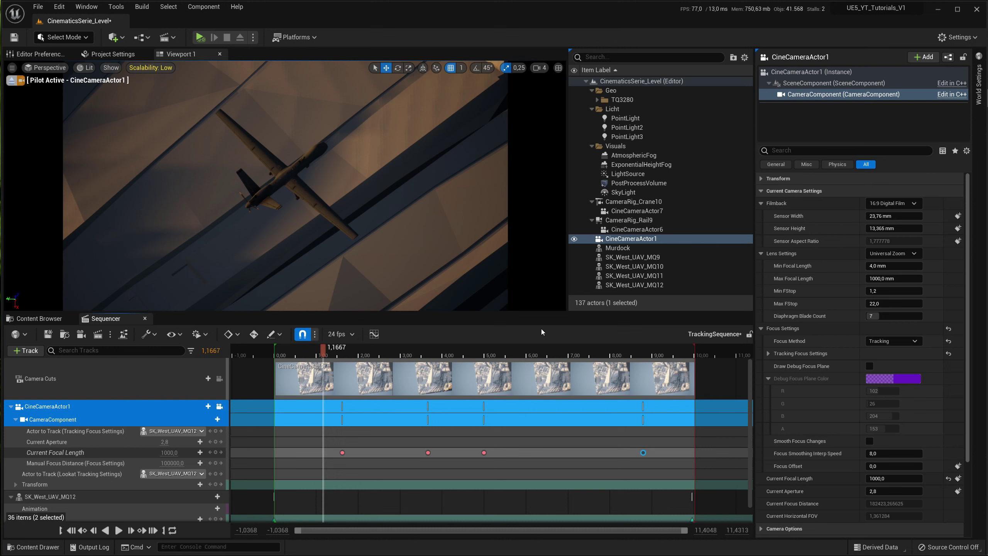